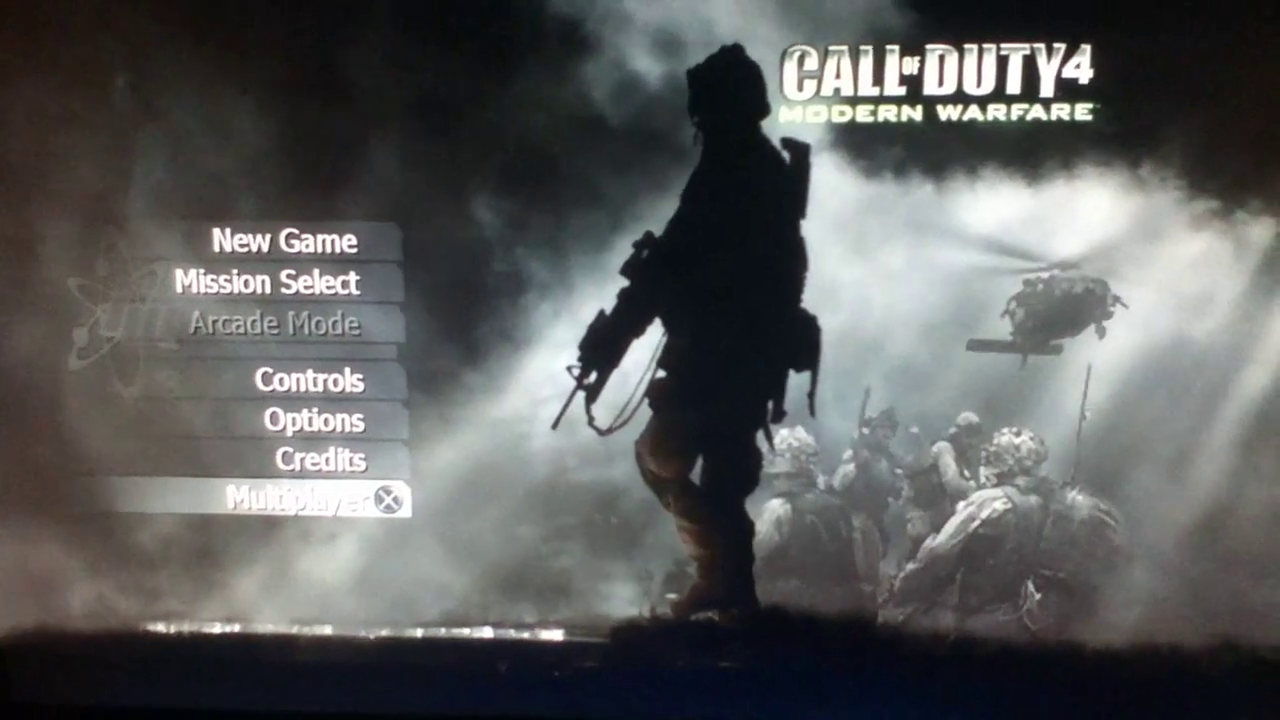
Switch the game to its Multiplayer menu and choose Play Online.
{"action": "key", "text": "Return"}
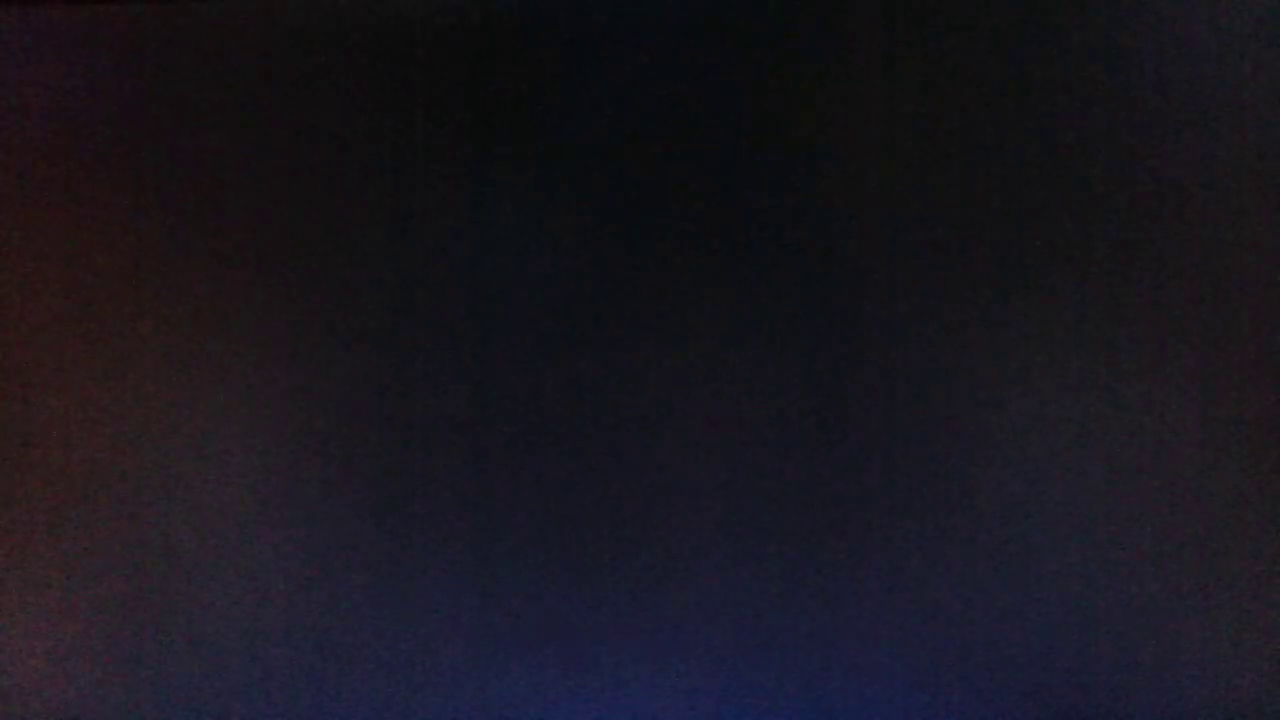
{"action": "key", "text": "Up"}
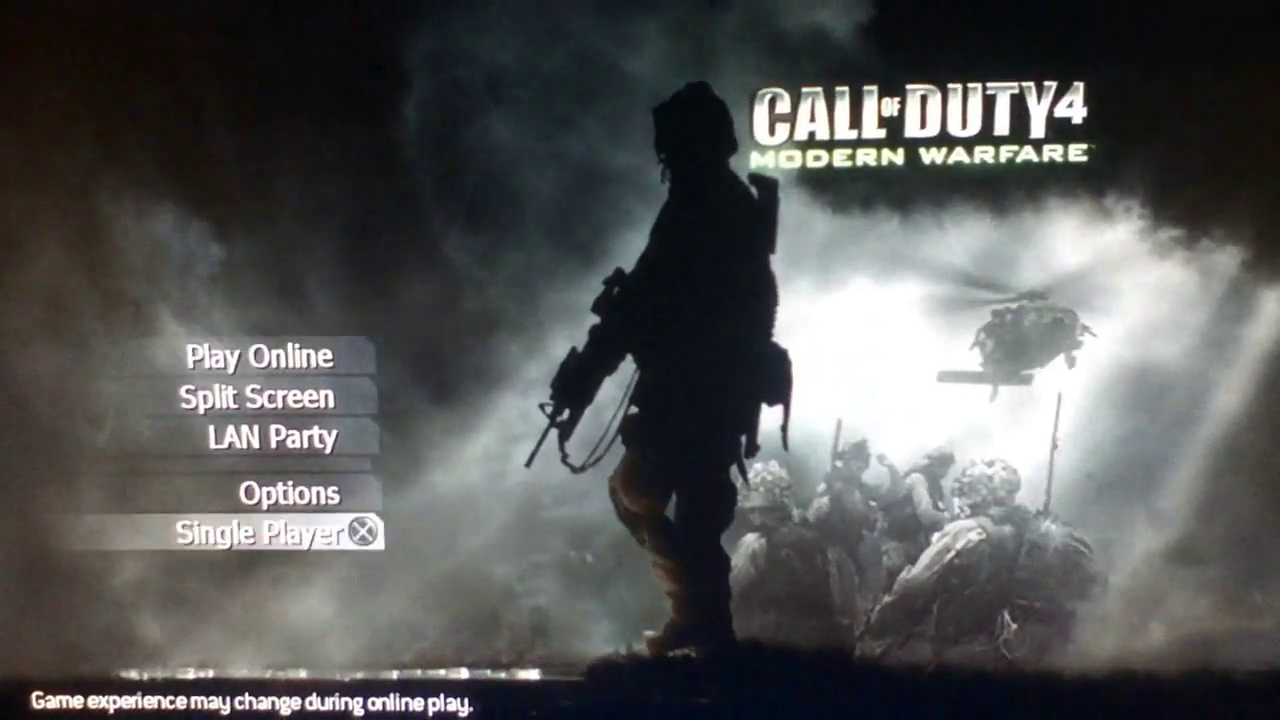
{"action": "key", "text": "Down"}
{"action": "key", "text": "Return"}
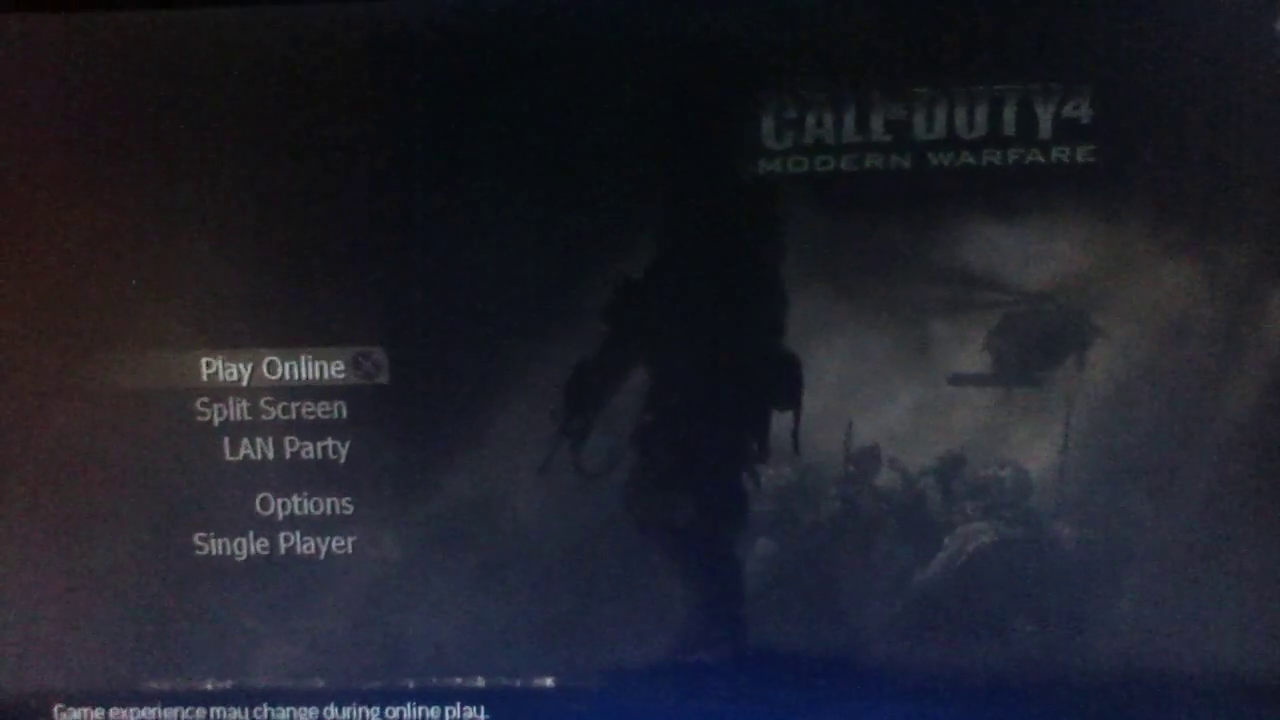
Quit Call of Duty 4: Modern Warfare and return to the console's home menu.
{"action": "key", "text": "Home"}
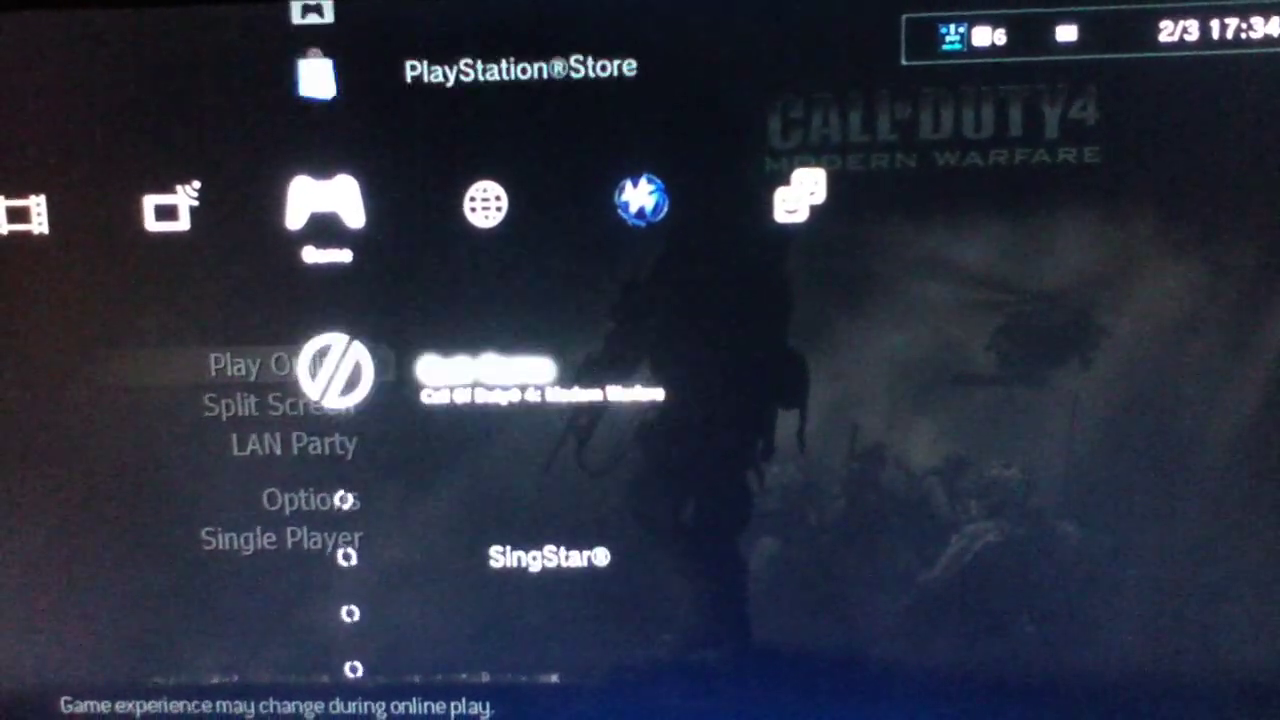
{"action": "key", "text": "Return"}
{"action": "key", "text": "Left"}
{"action": "key", "text": "Return"}
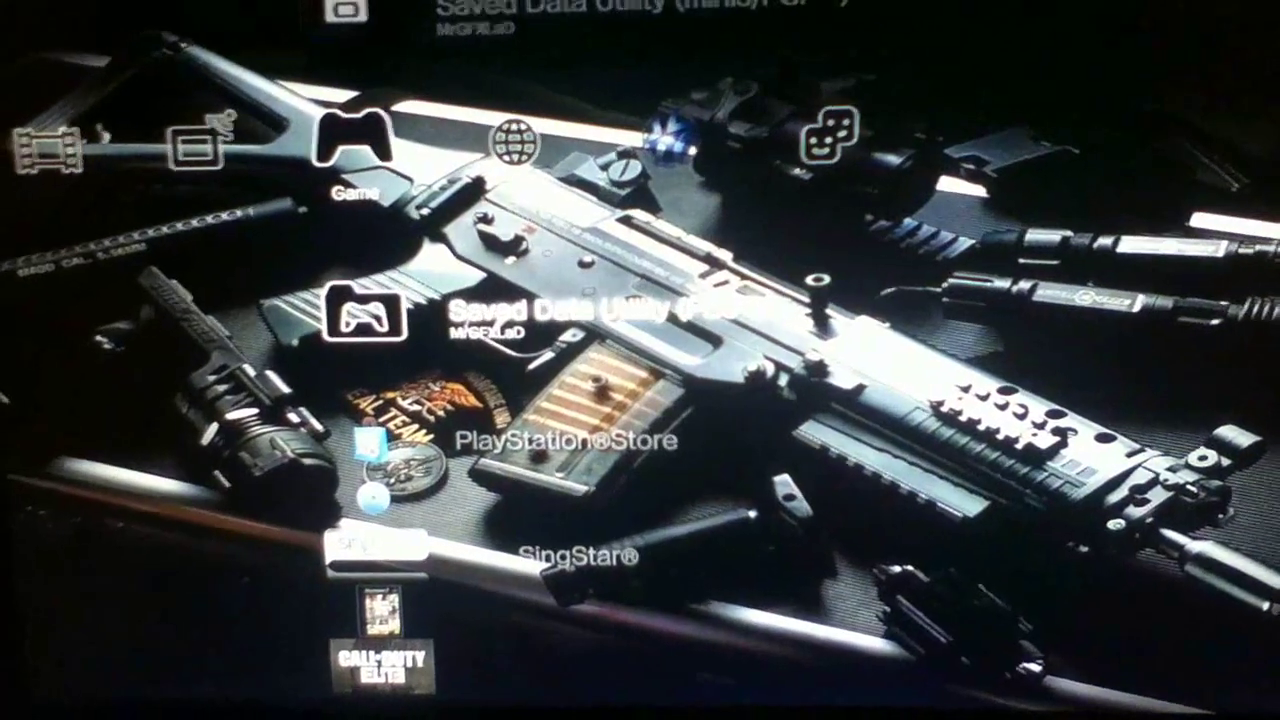
Copy the Call Of Duty 4: Modern Warfare save from the PS3 saved data utility to the USB device.
{"action": "key", "text": "Return"}
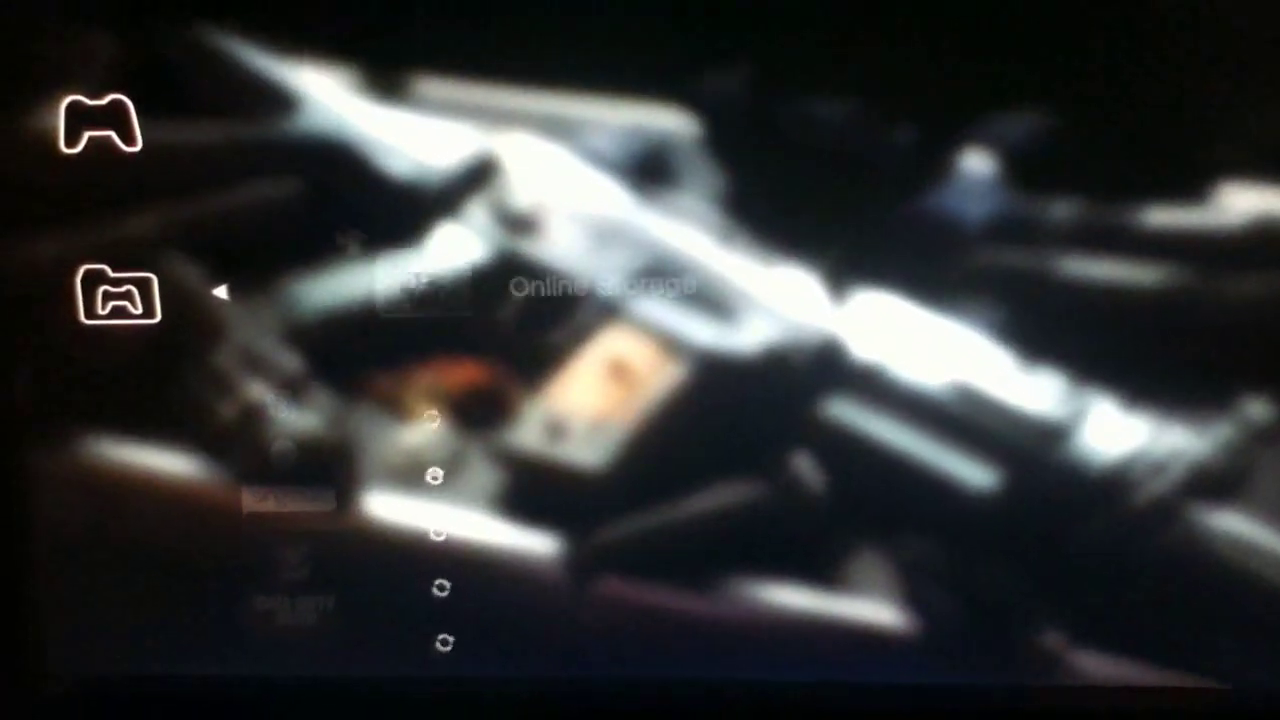
{"action": "key", "text": "Down"}
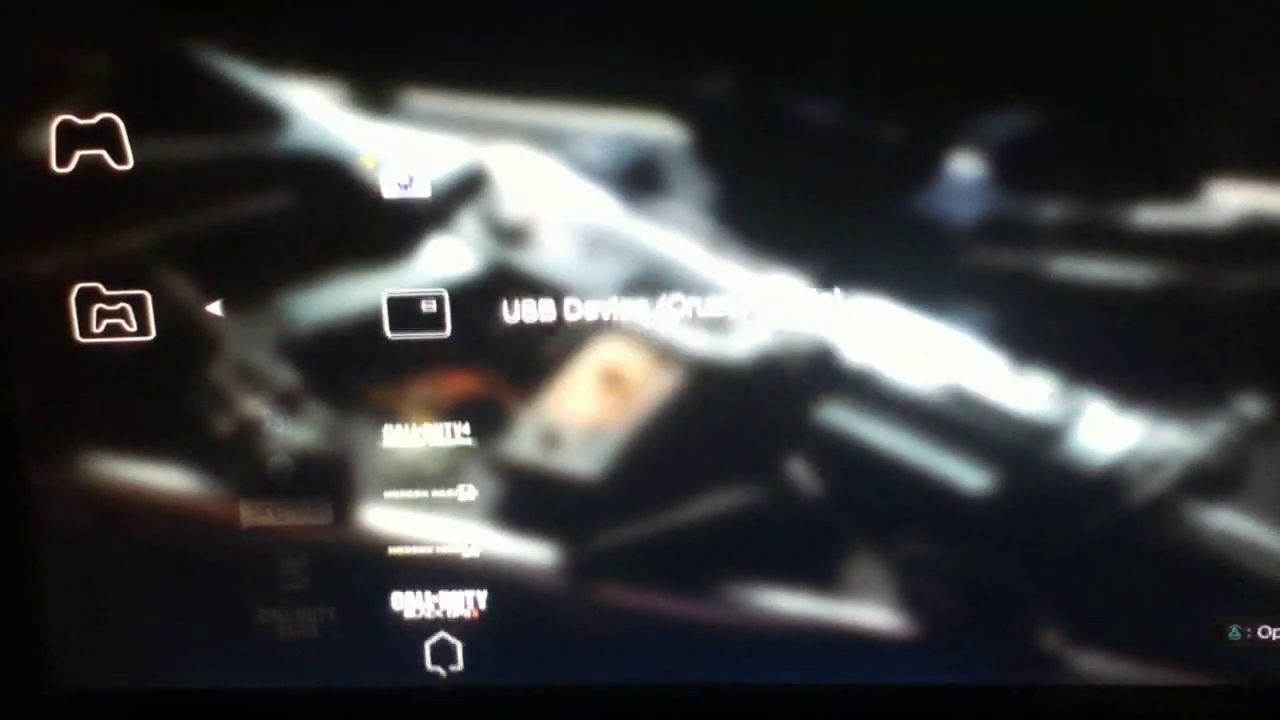
{"action": "key", "text": "Down"}
{"action": "key", "text": "Menu"}
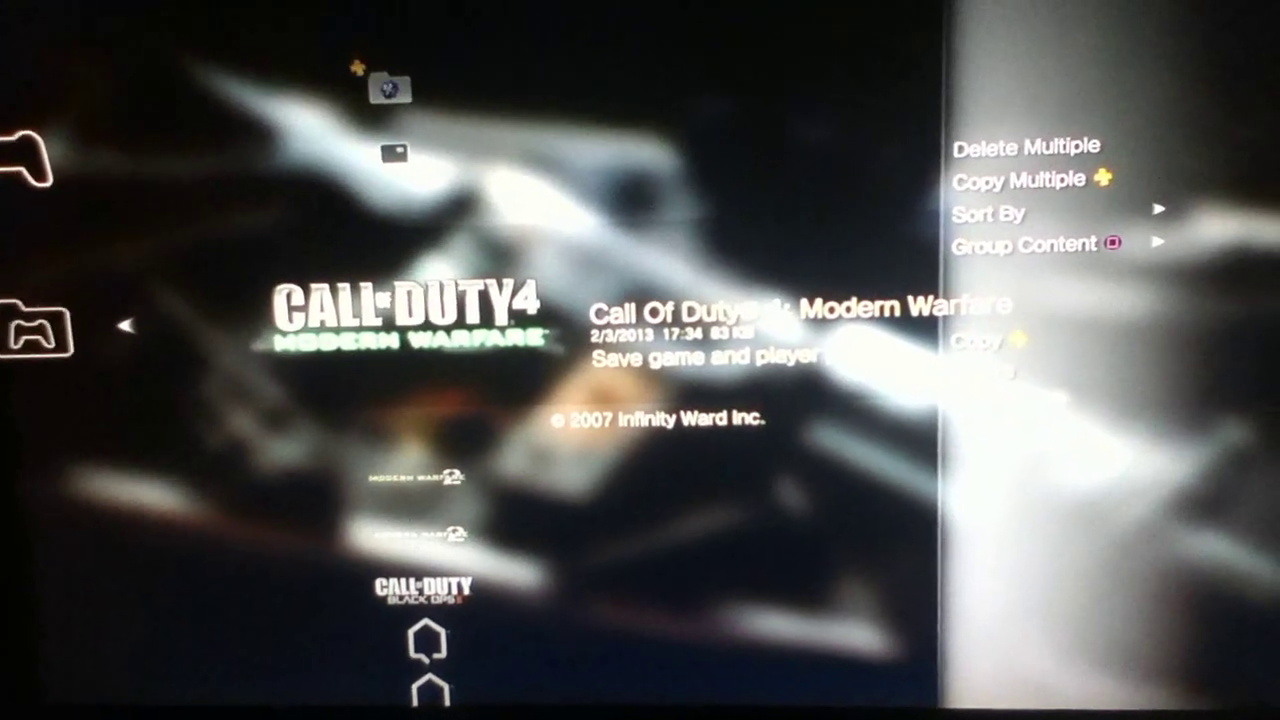
{"action": "key", "text": "Return"}
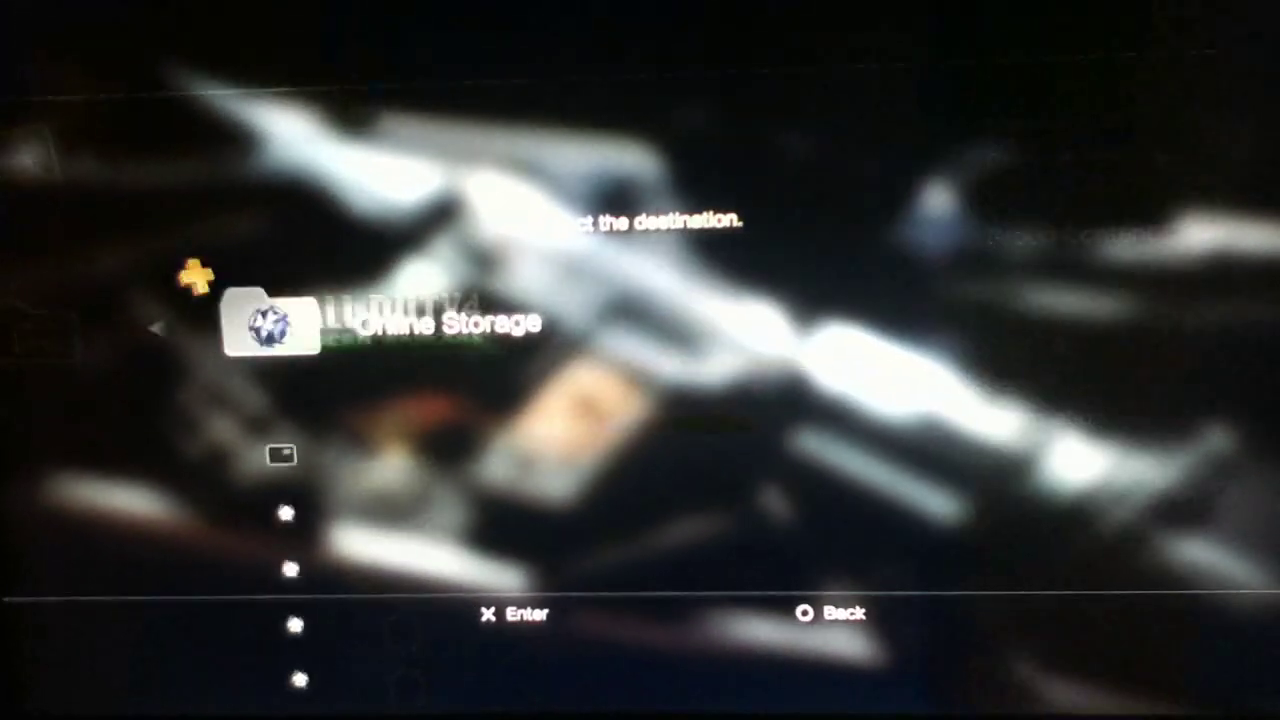
{"action": "key", "text": "Down"}
{"action": "key", "text": "Return"}
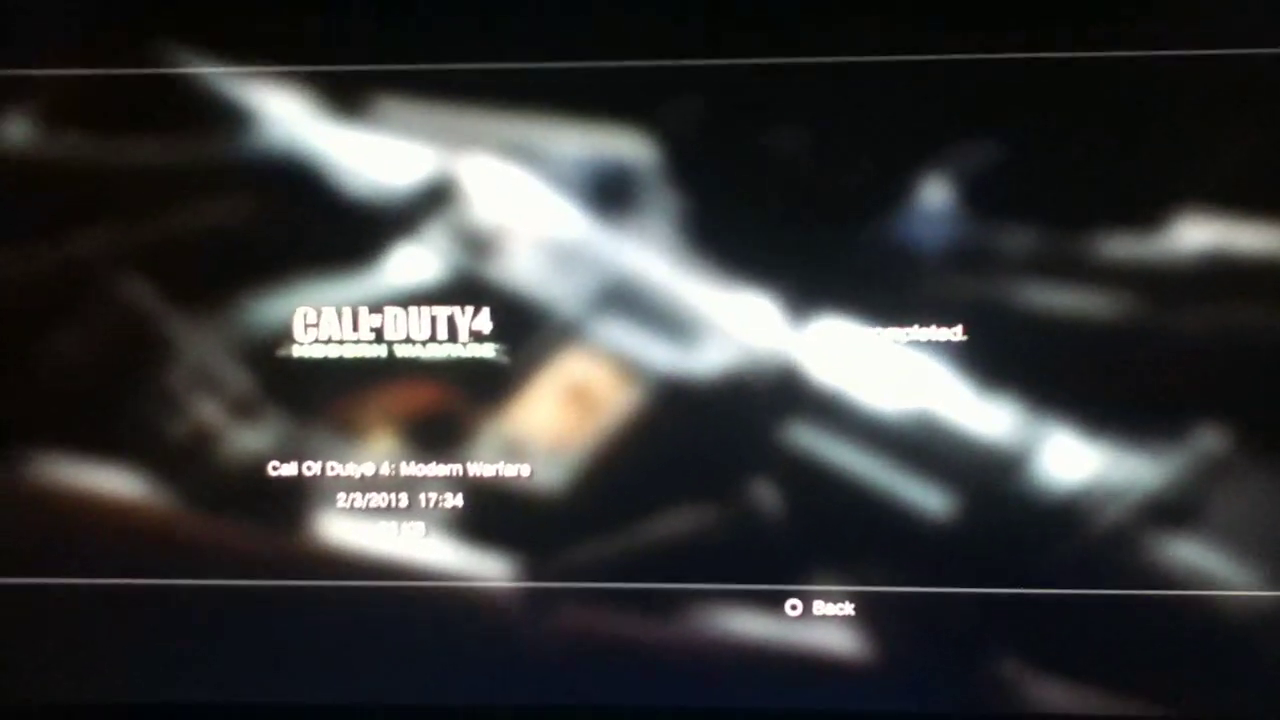
{"action": "key", "text": "Escape"}
{"action": "key", "text": "Escape"}
{"action": "key", "text": "Up"}
{"action": "key", "text": "Up"}
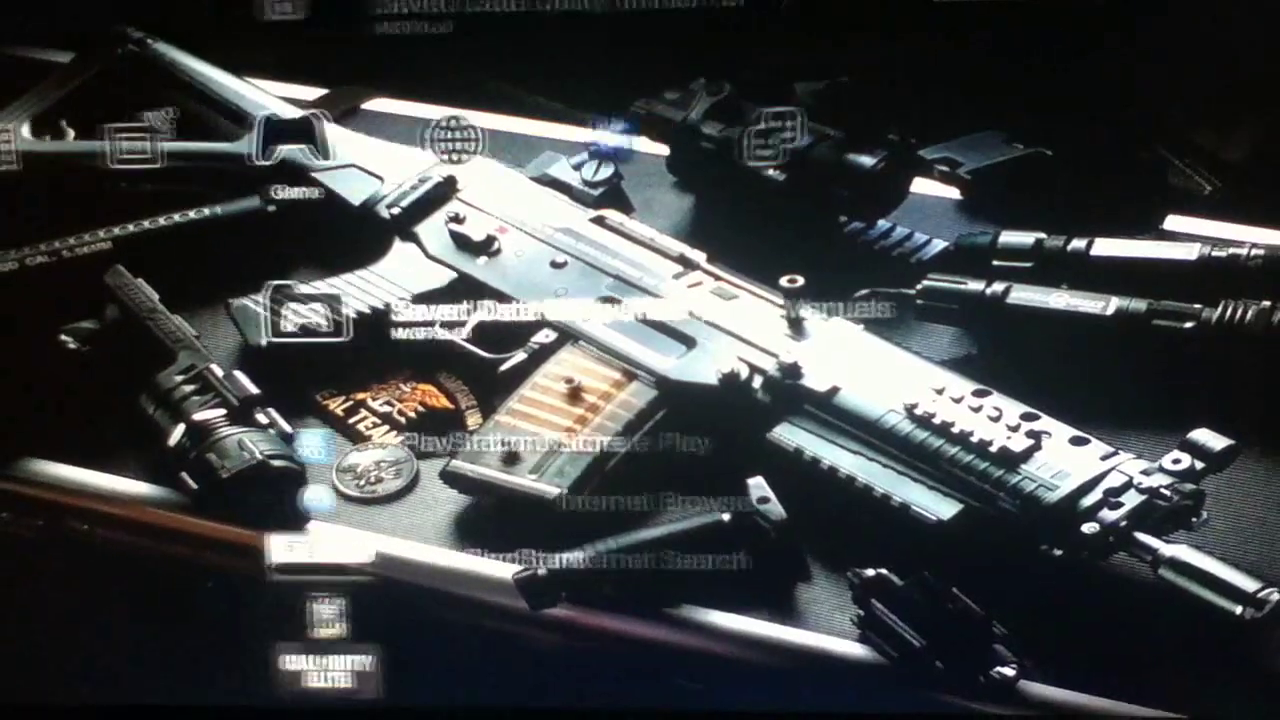
{"action": "key", "text": "Up"}
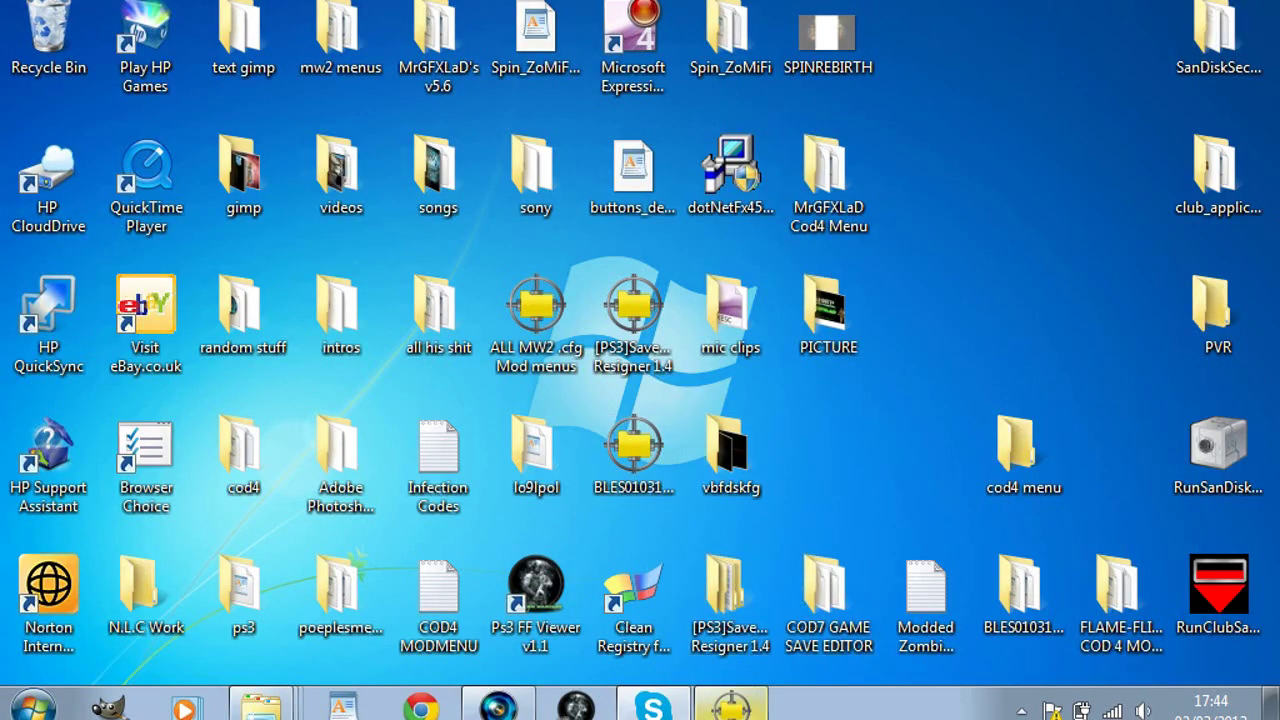
On the PC, extract the MrGFXLaD Cod4 Menu folder from the jZip archive into the desktop's cod4 menu folder and close jZip.
{"action": "left_click", "coordinate": [733, 707]}
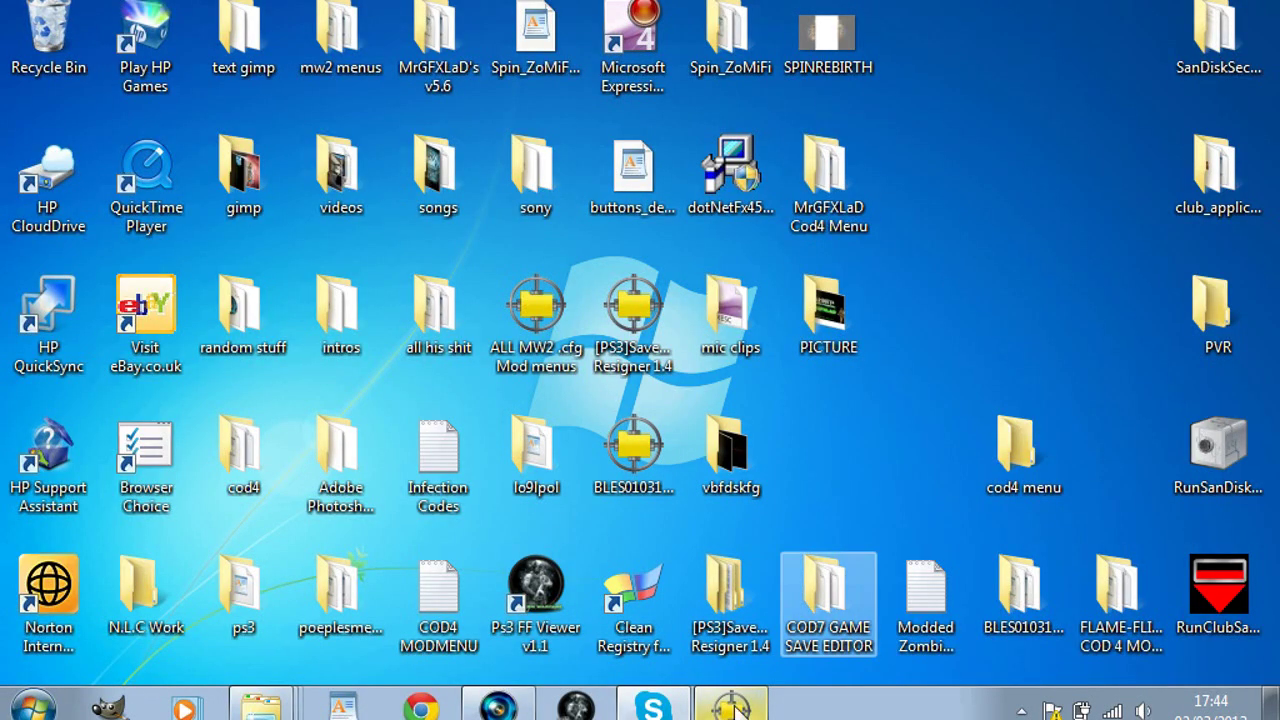
{"action": "left_click", "coordinate": [740, 708]}
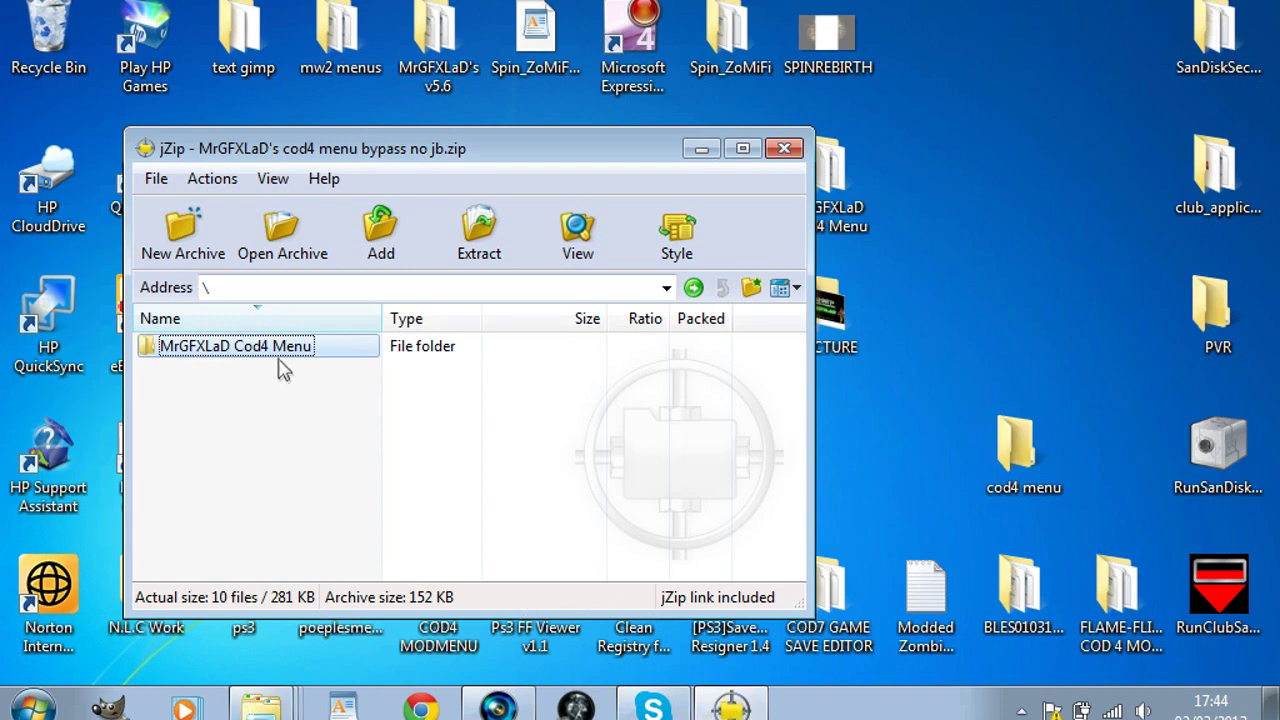
{"action": "left_click", "coordinate": [480, 235]}
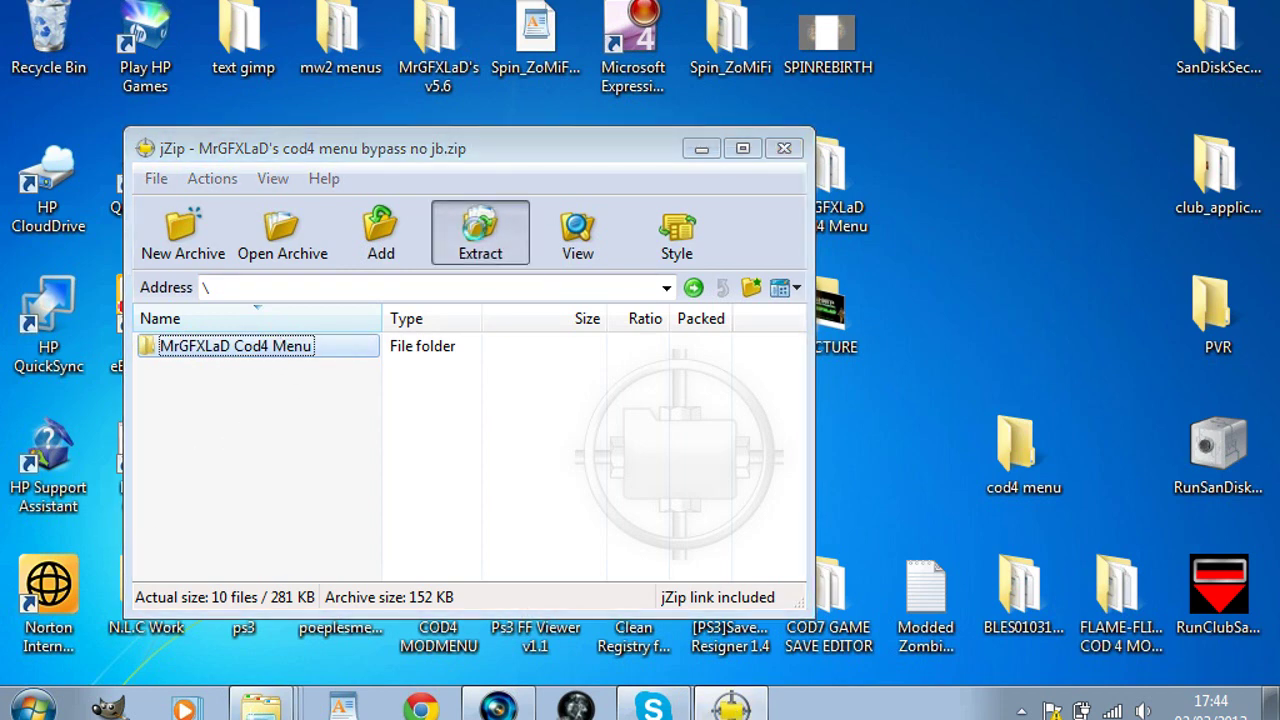
{"action": "left_click", "coordinate": [512, 390]}
{"action": "left_click", "coordinate": [948, 489]}
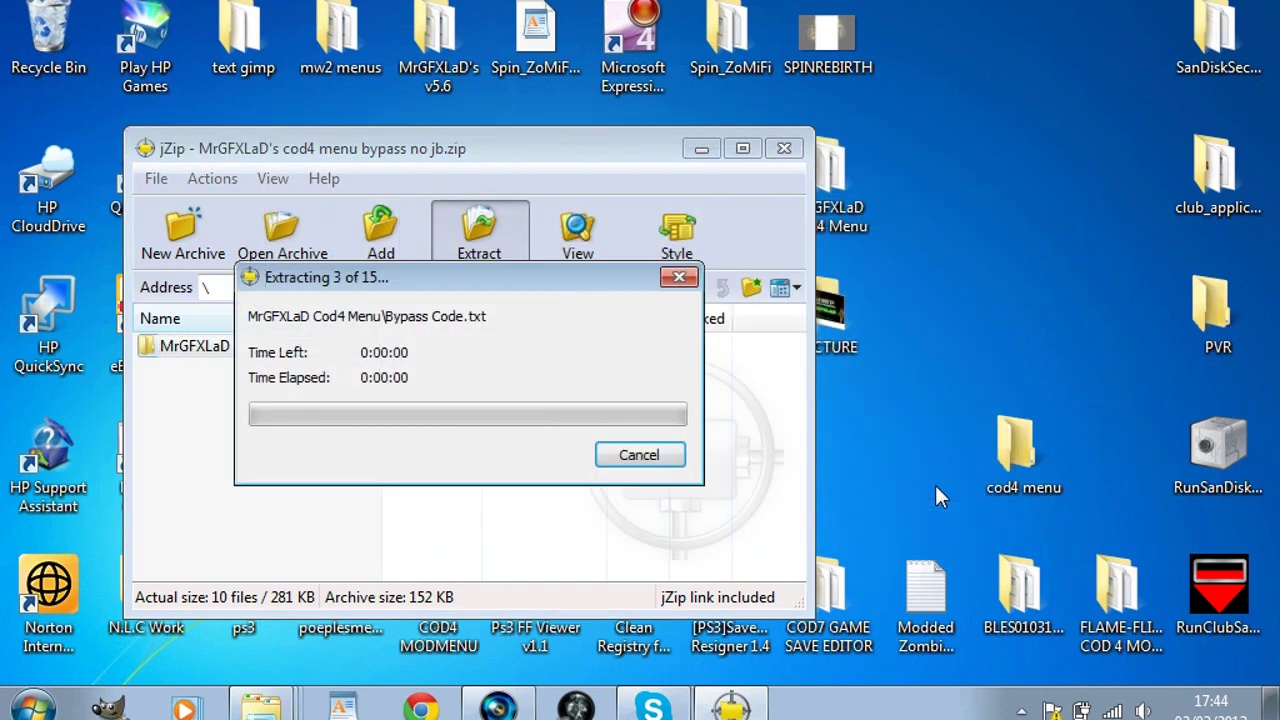
{"action": "left_click", "coordinate": [786, 152]}
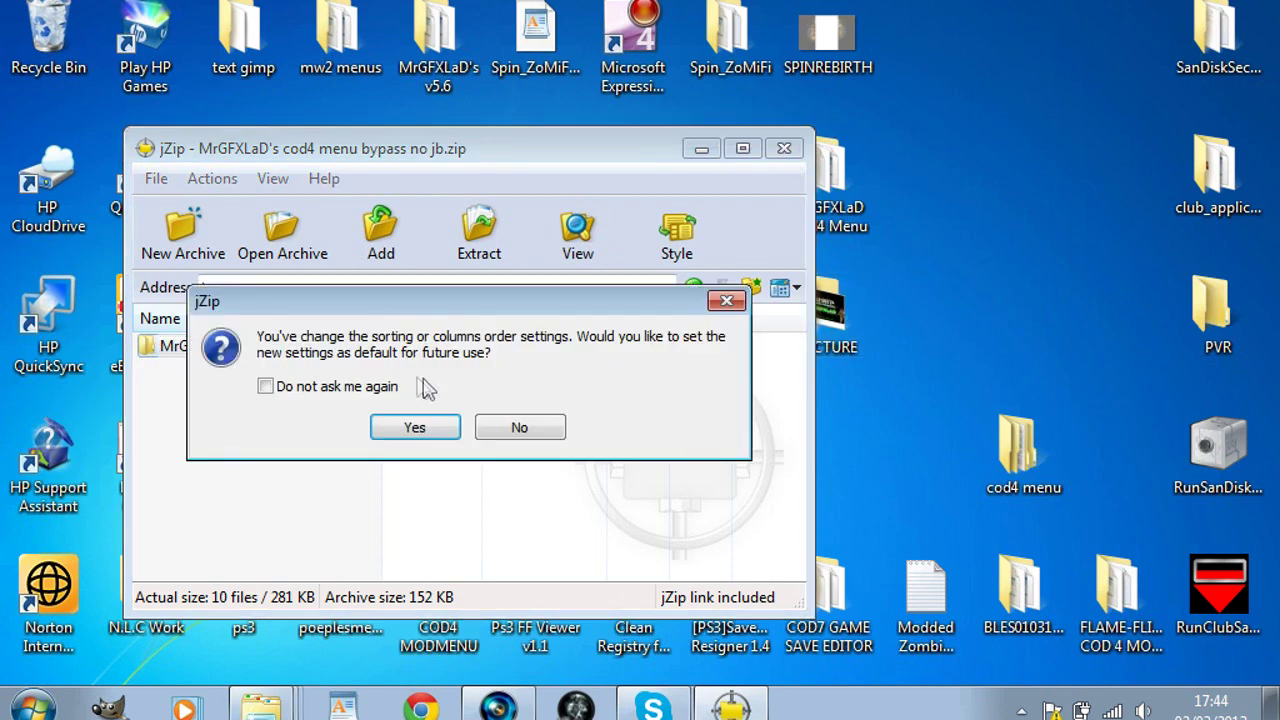
{"action": "left_click", "coordinate": [726, 300]}
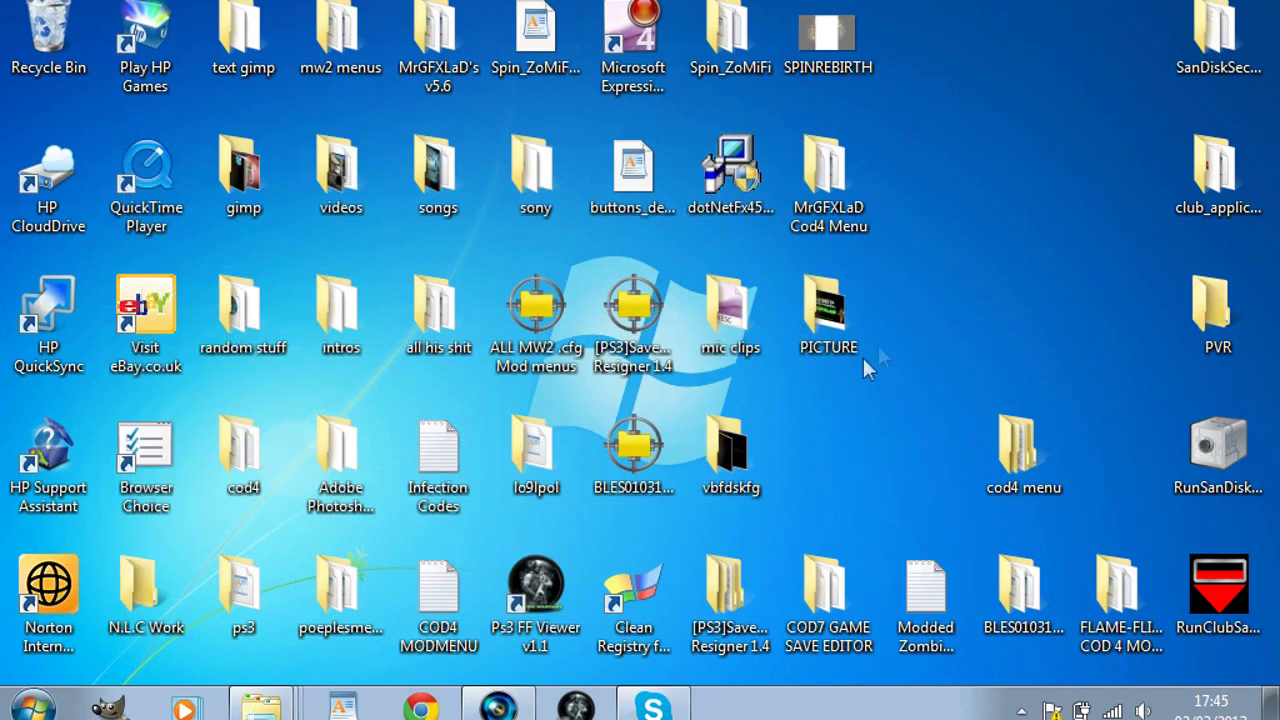
Open the desktop's cod4 menu folder to check the extracted contents, and minimize it.
{"action": "left_click", "coordinate": [1028, 444]}
{"action": "double_click", "coordinate": [1030, 455]}
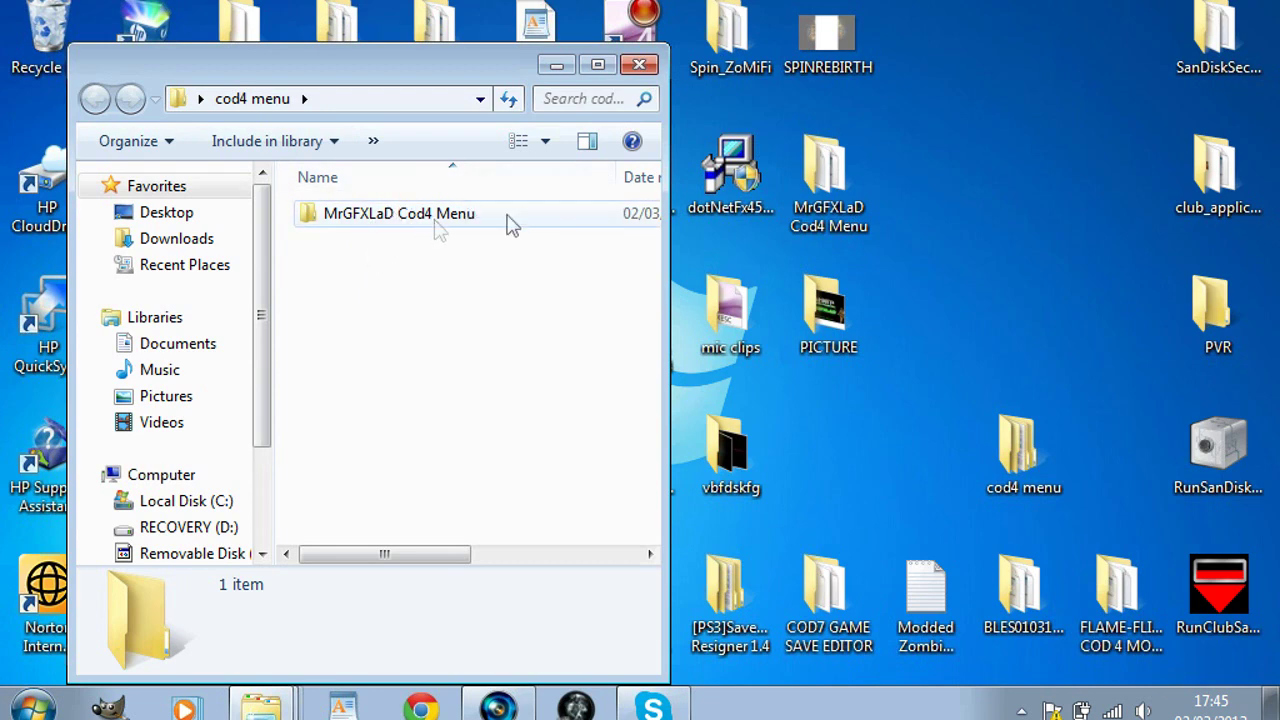
{"action": "left_click", "coordinate": [556, 66]}
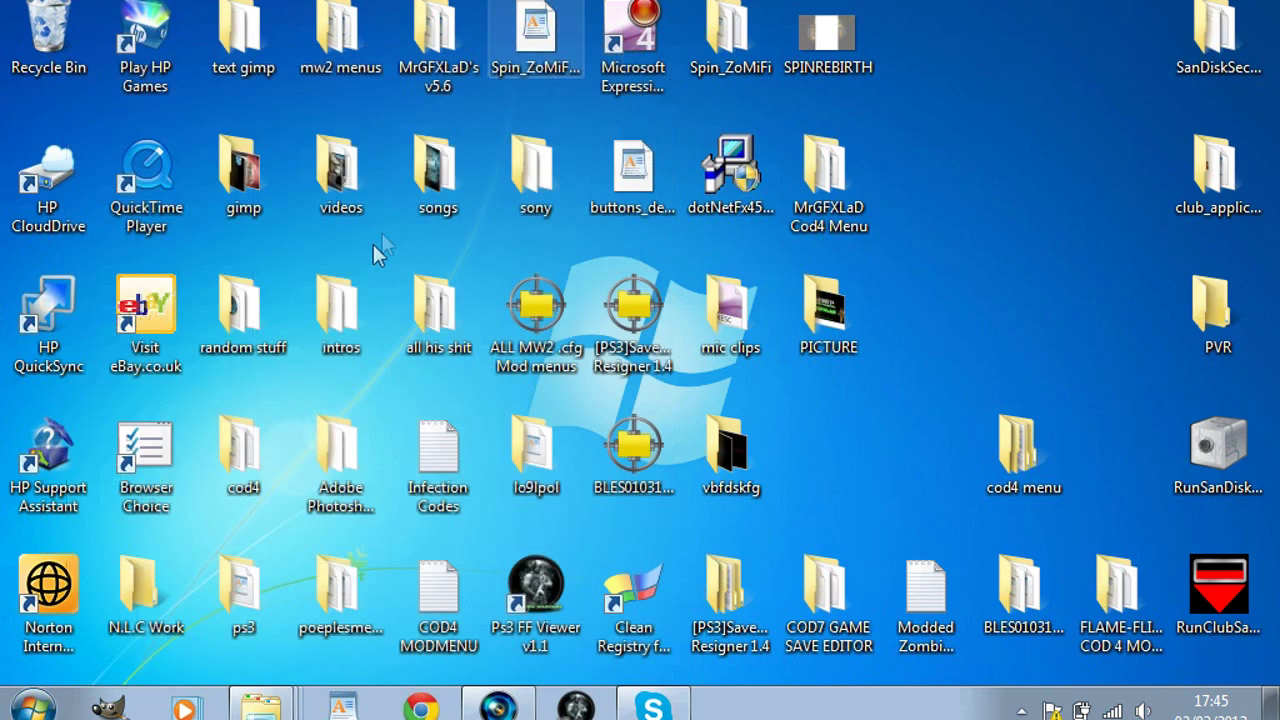
Open Removable Disk (E:) from its AutoPlay prompt and delete all loose files beside the PICTURE and PS3 folders.
{"action": "mouse_move", "coordinate": [262, 705]}
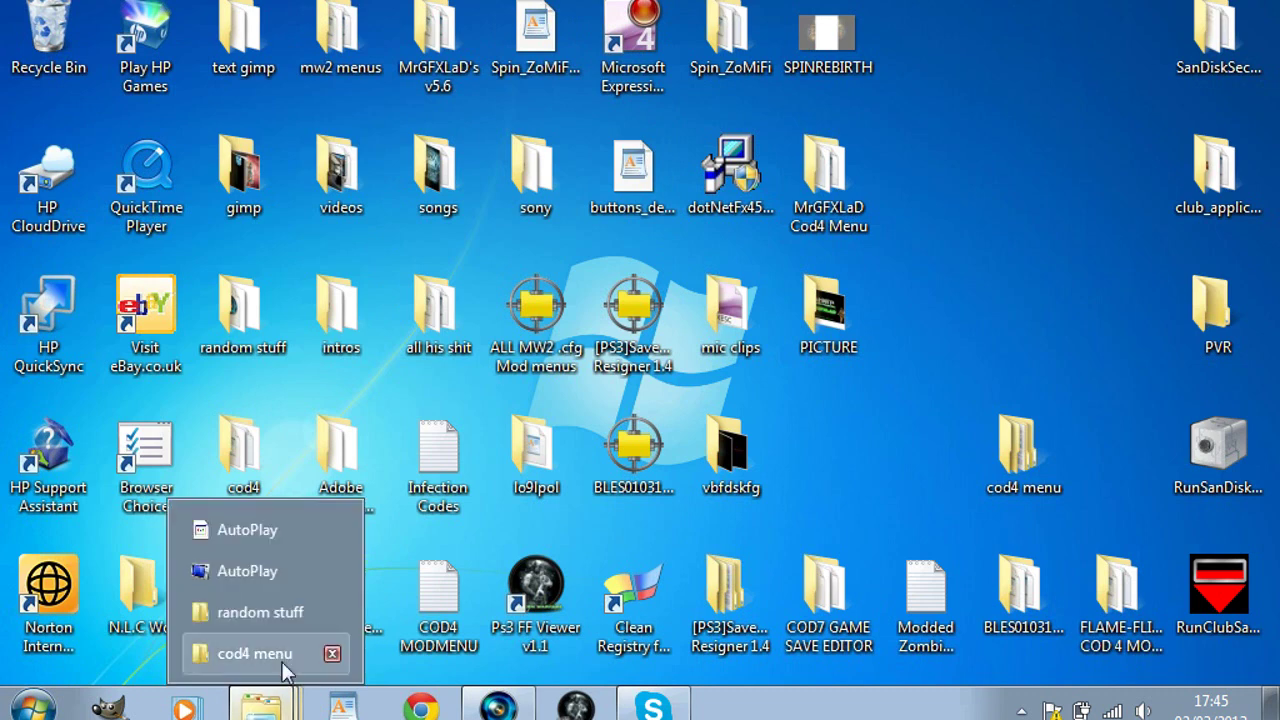
{"action": "left_click", "coordinate": [299, 530]}
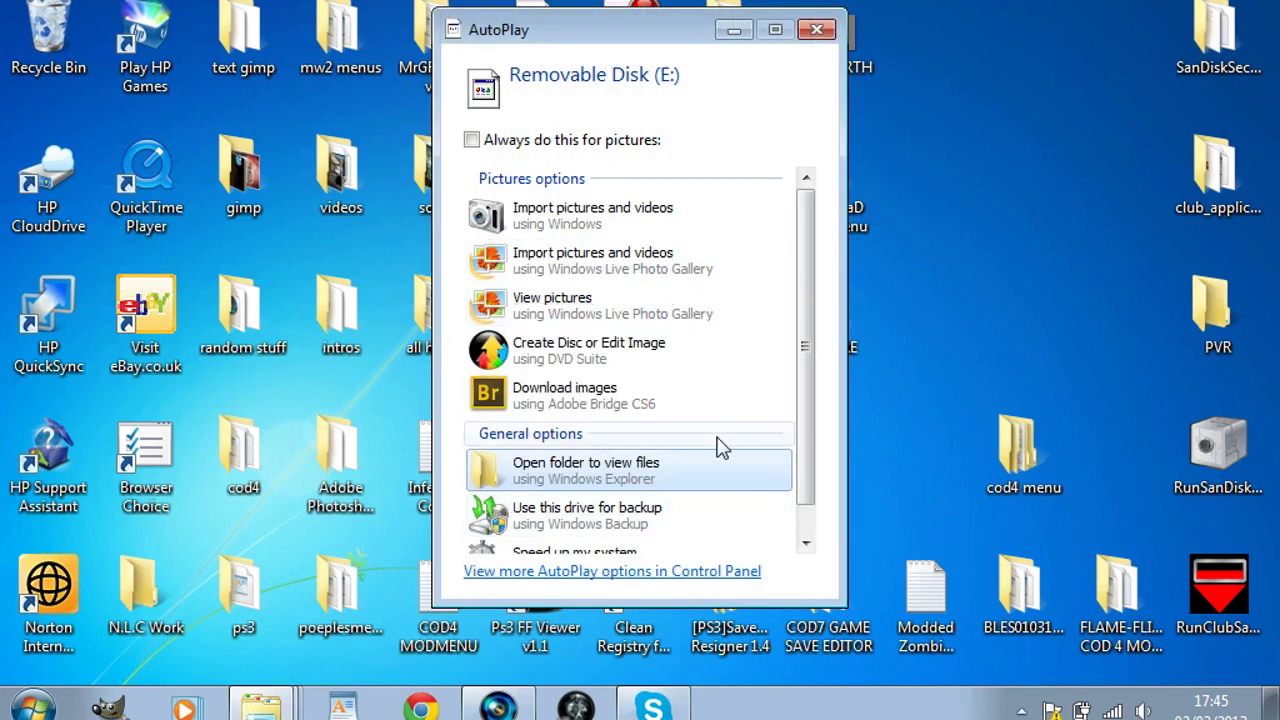
{"action": "left_click", "coordinate": [618, 479]}
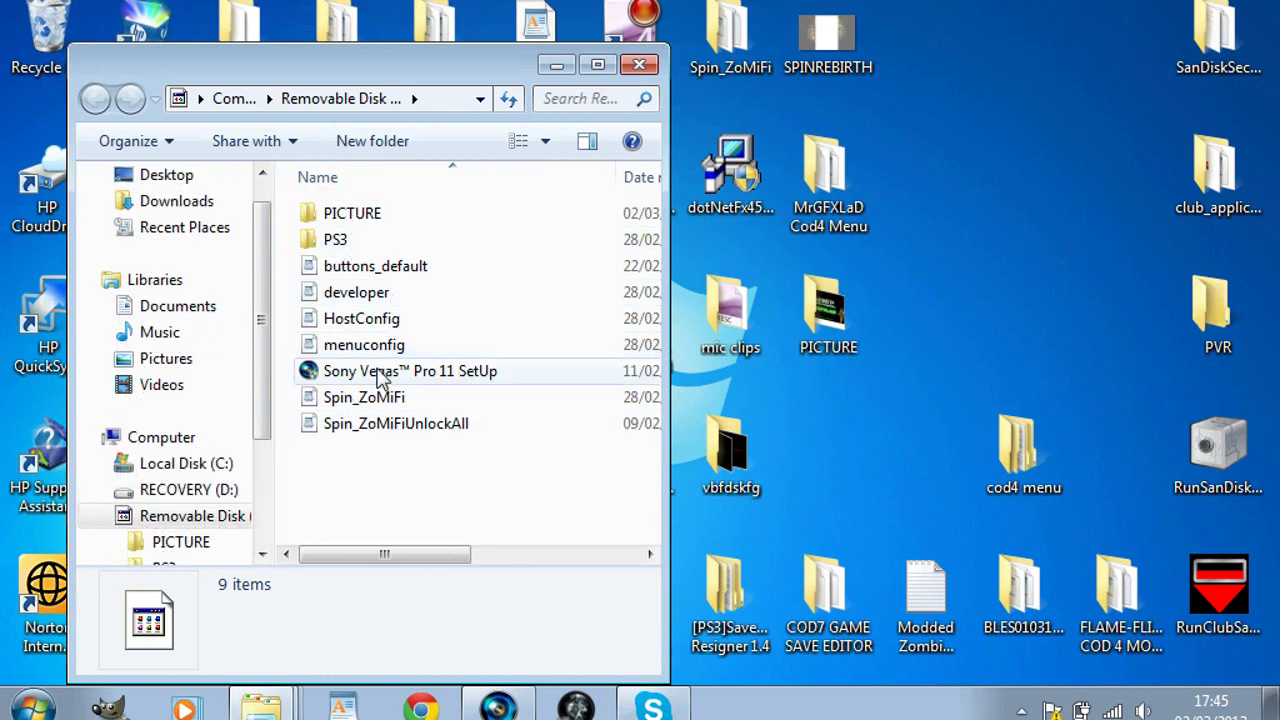
{"action": "left_click_drag", "start_coordinate": [387, 455], "coordinate": [380, 278]}
{"action": "right_click", "coordinate": [380, 280]}
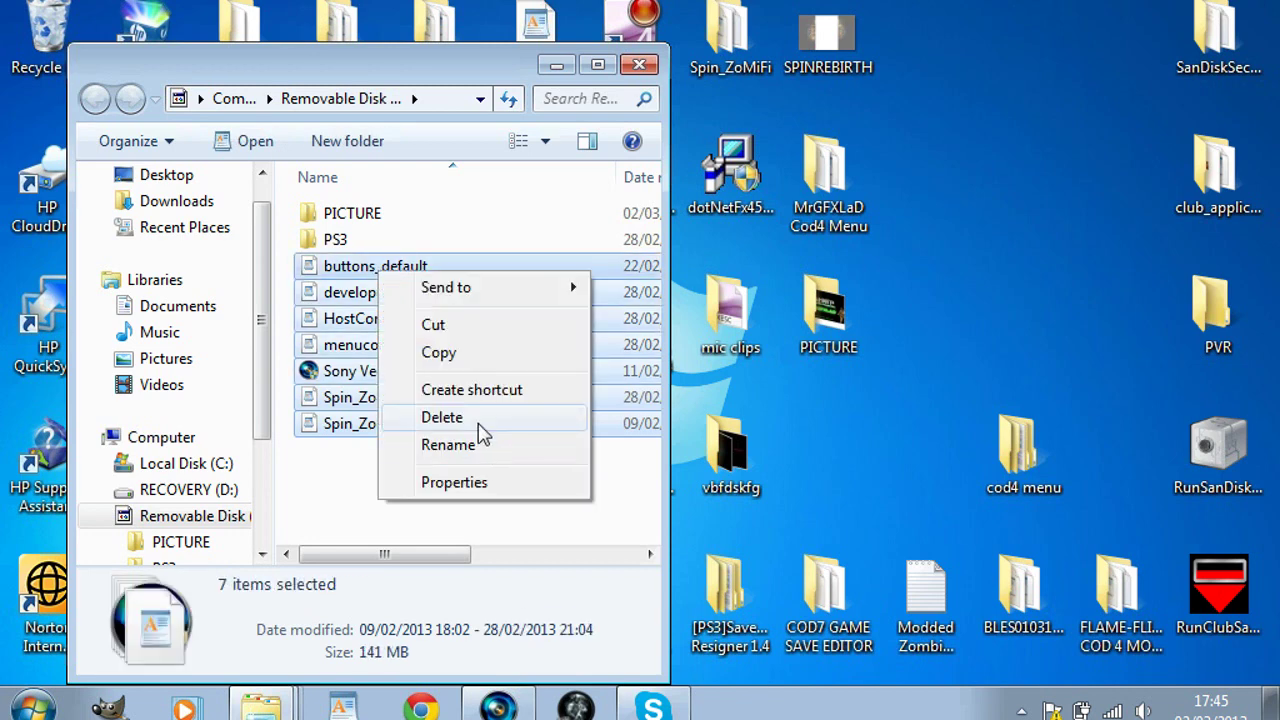
{"action": "left_click", "coordinate": [442, 417]}
{"action": "left_click", "coordinate": [737, 365]}
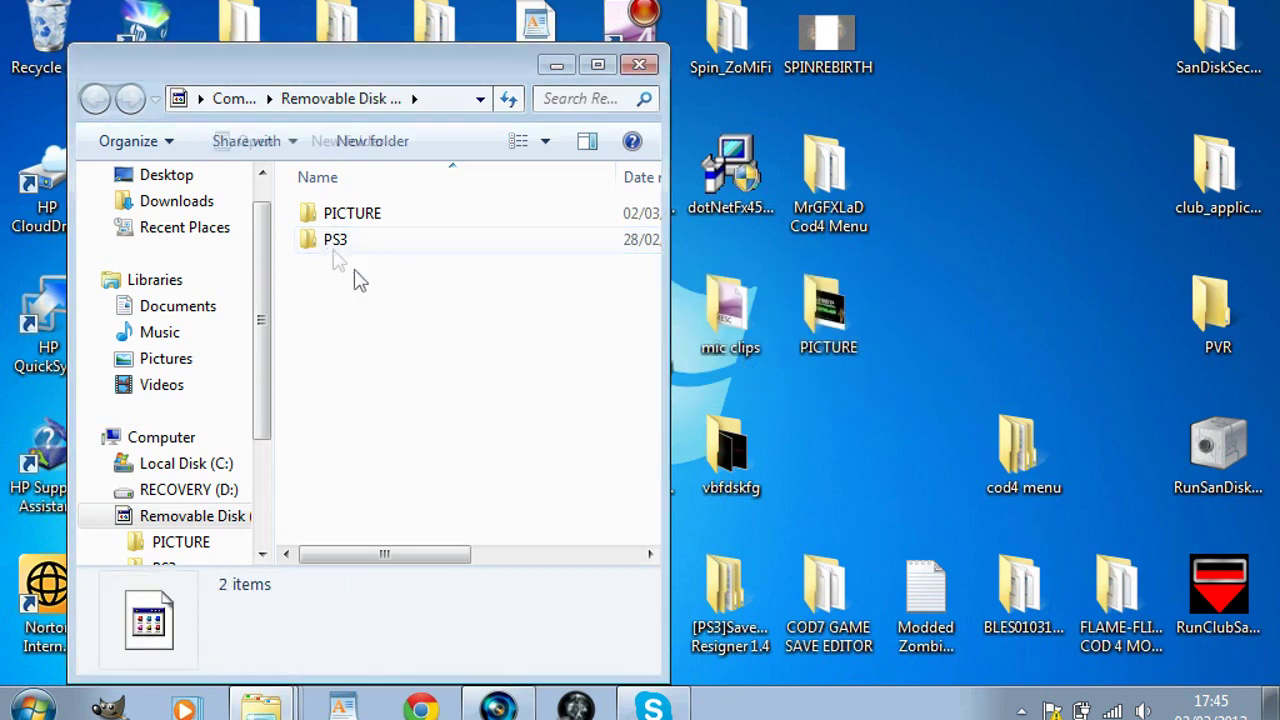
{"action": "left_click_drag", "start_coordinate": [354, 277], "coordinate": [352, 207]}
{"action": "right_click", "coordinate": [357, 228]}
{"action": "left_click", "coordinate": [457, 460]}
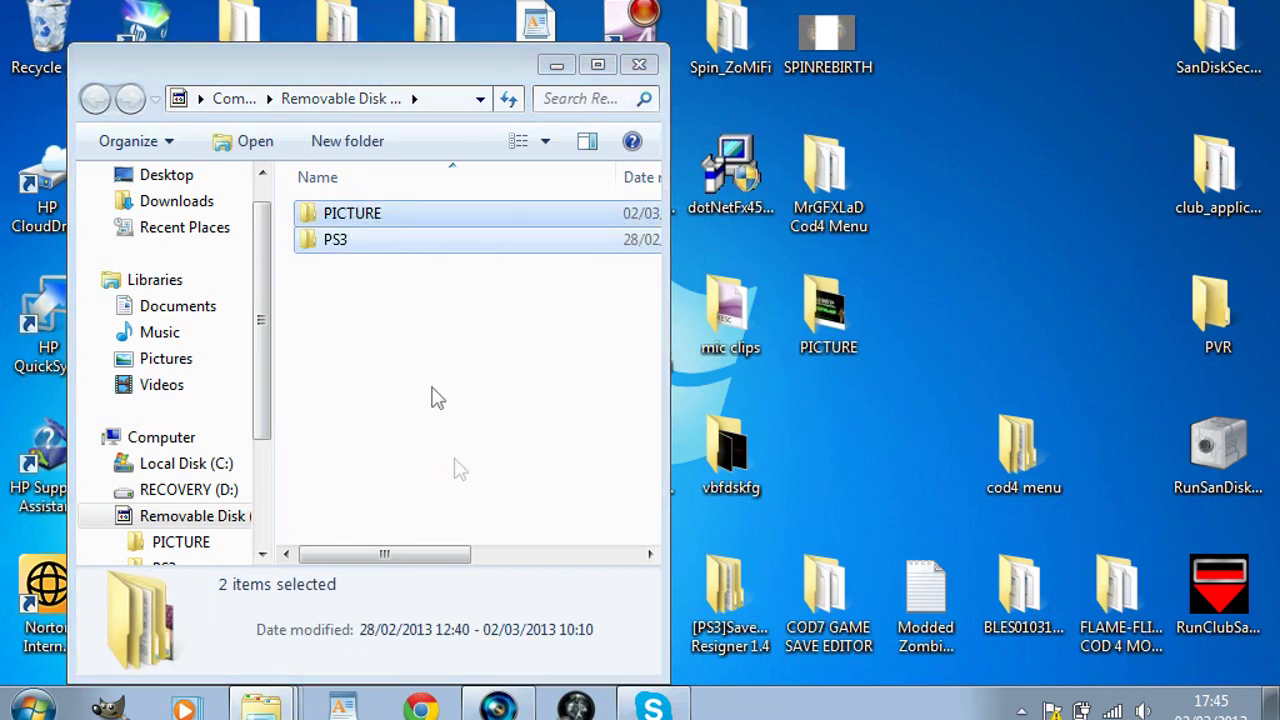
{"action": "left_click", "coordinate": [860, 367]}
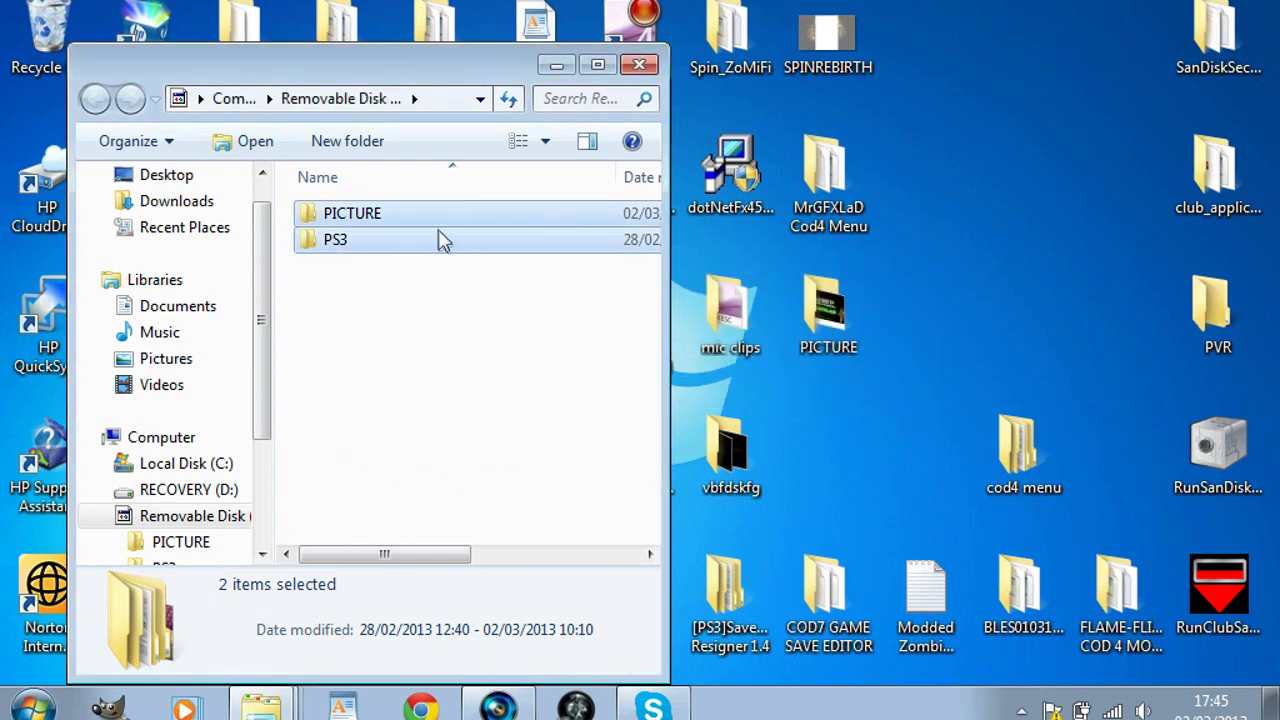
Permanently delete the PICTURE folder from the removable disk.
{"action": "left_click", "coordinate": [440, 231]}
{"action": "right_click", "coordinate": [443, 230]}
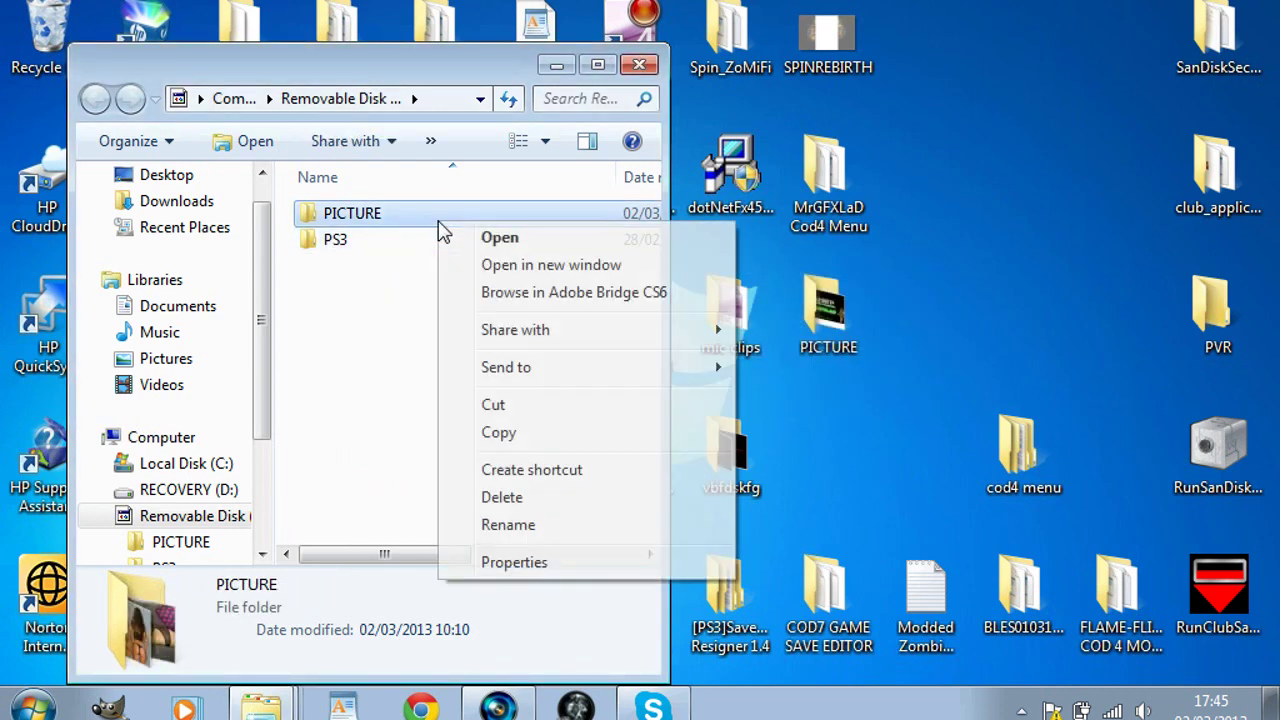
{"action": "left_click", "coordinate": [503, 497]}
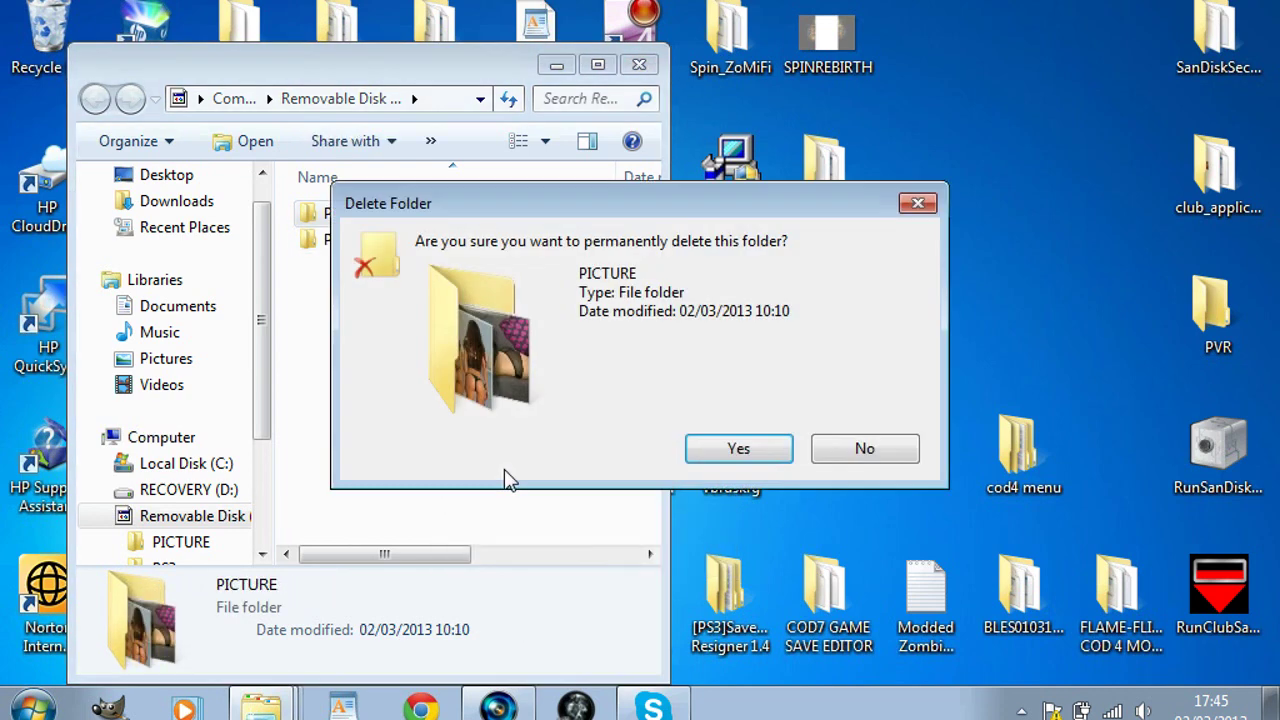
{"action": "left_click", "coordinate": [770, 462]}
Delete the buttons_default and Spin_ZoMiFiUnlockAll files from the removable disk's PS3 folder.
{"action": "double_click", "coordinate": [380, 229]}
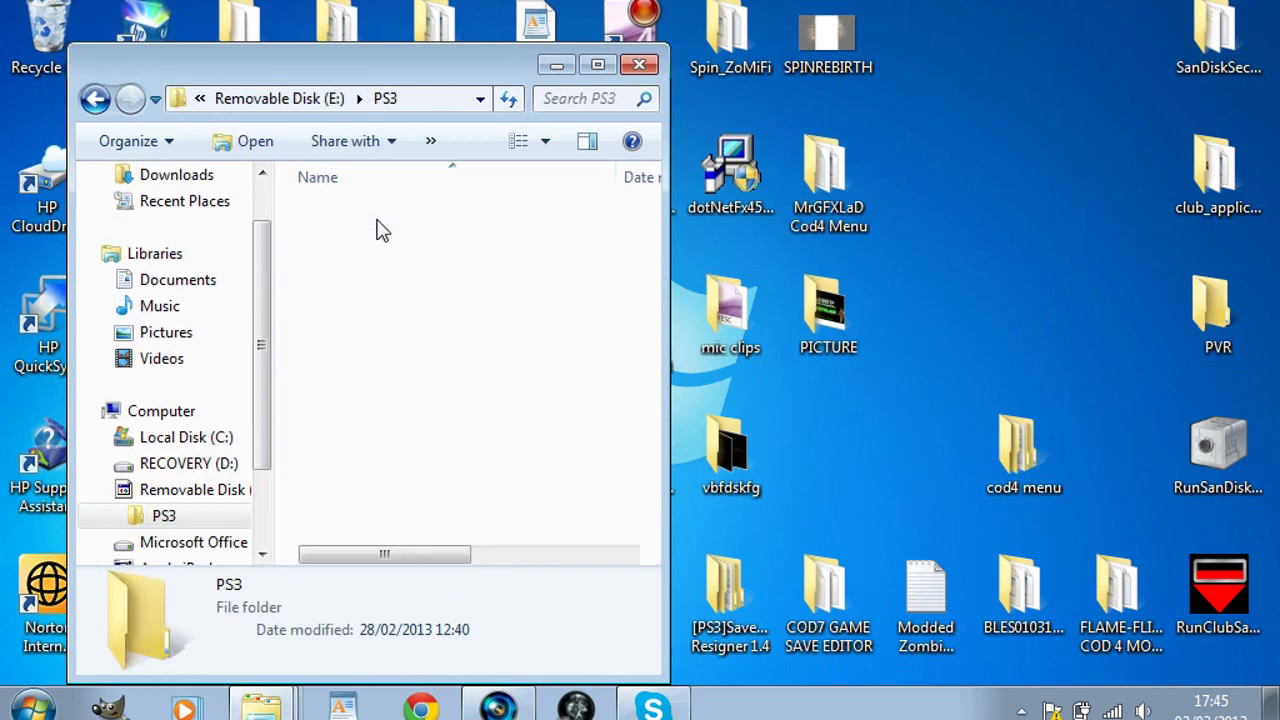
{"action": "left_click", "coordinate": [390, 265]}
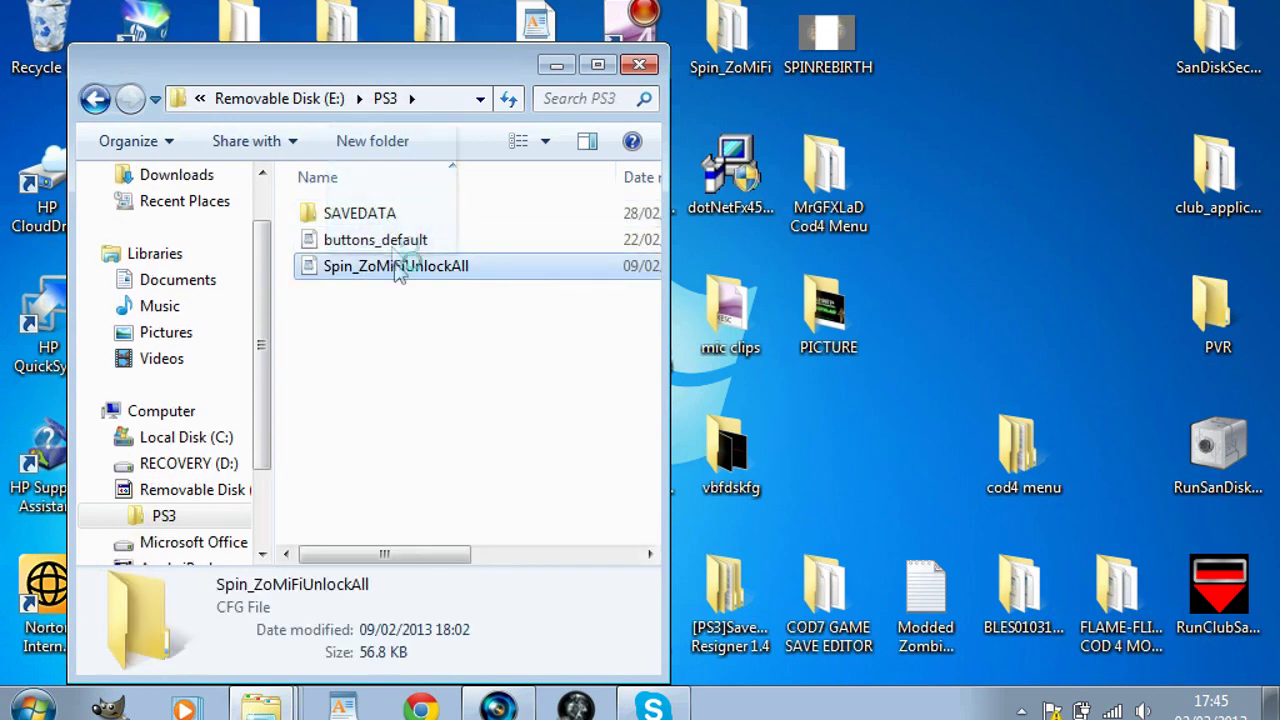
{"action": "left_click_drag", "start_coordinate": [400, 294], "coordinate": [398, 242]}
{"action": "right_click", "coordinate": [396, 244]}
{"action": "left_click", "coordinate": [508, 437]}
{"action": "left_click", "coordinate": [710, 370]}
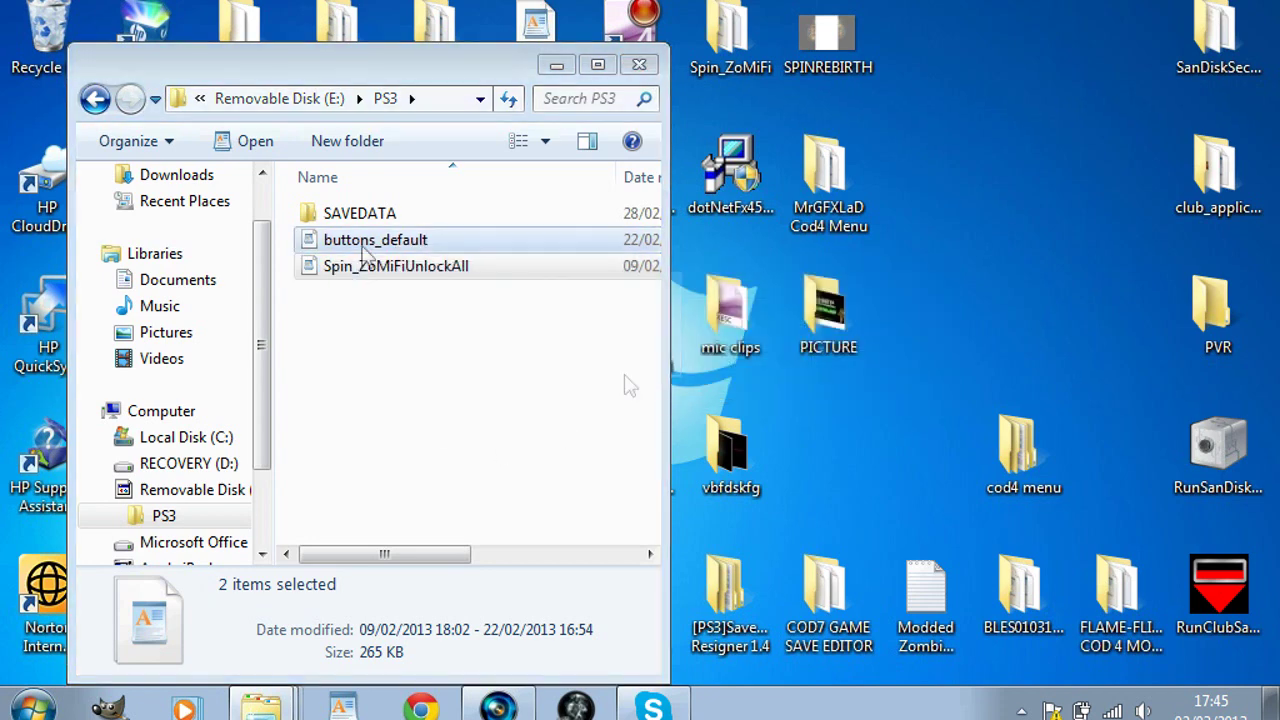
Inspect the save files in SAVEDATA's BLES00148-AUTO- folder and return to the root of the removable disk.
{"action": "double_click", "coordinate": [364, 222]}
{"action": "double_click", "coordinate": [368, 216]}
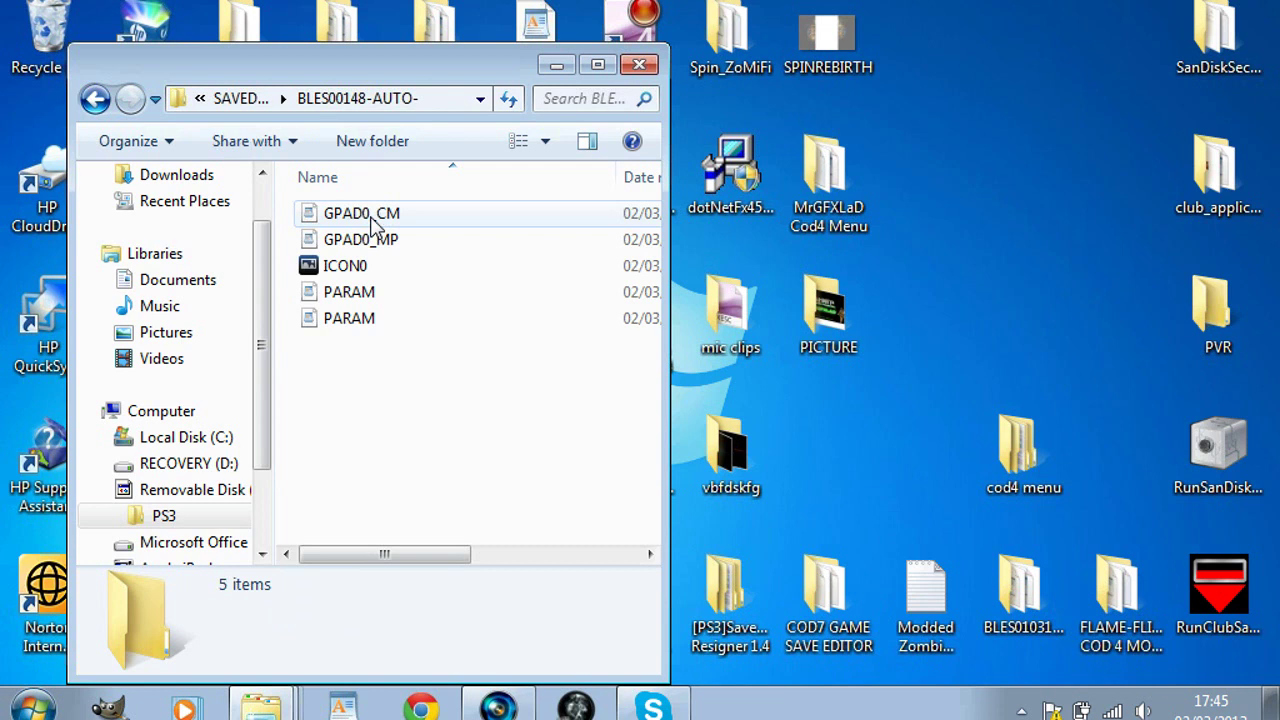
{"action": "left_click", "coordinate": [96, 100]}
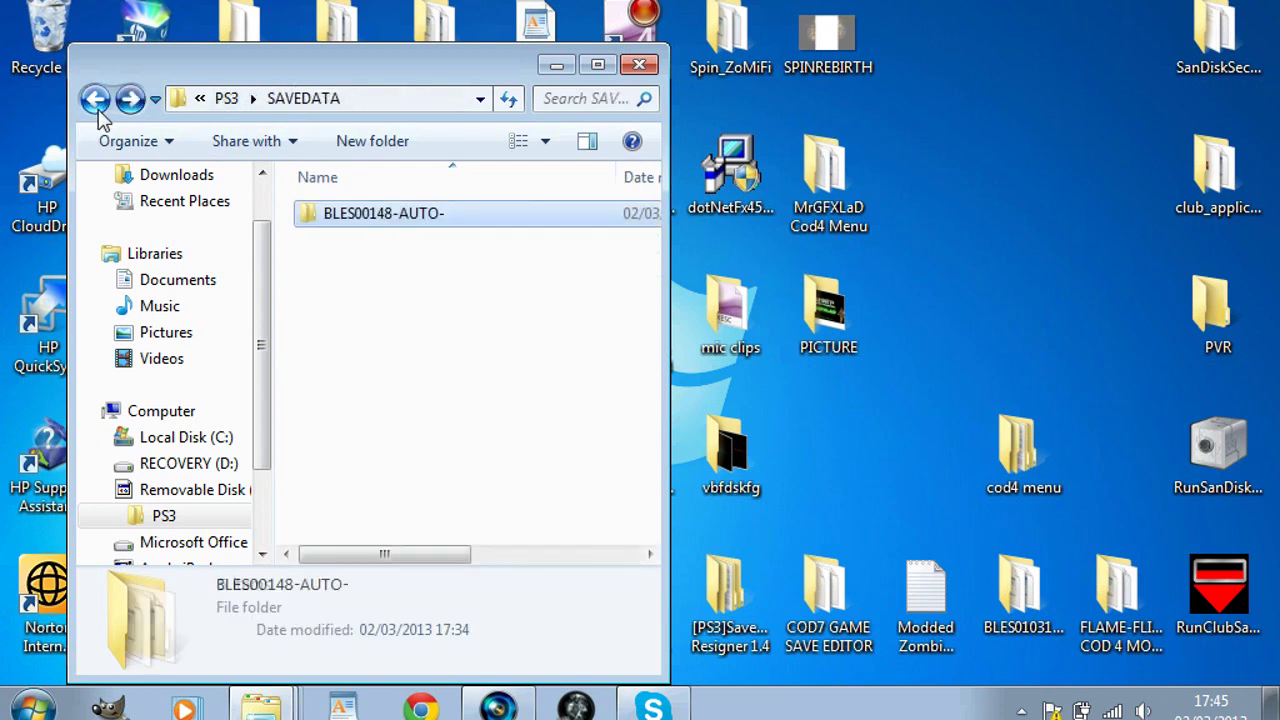
{"action": "left_click", "coordinate": [96, 100]}
{"action": "left_click", "coordinate": [96, 100]}
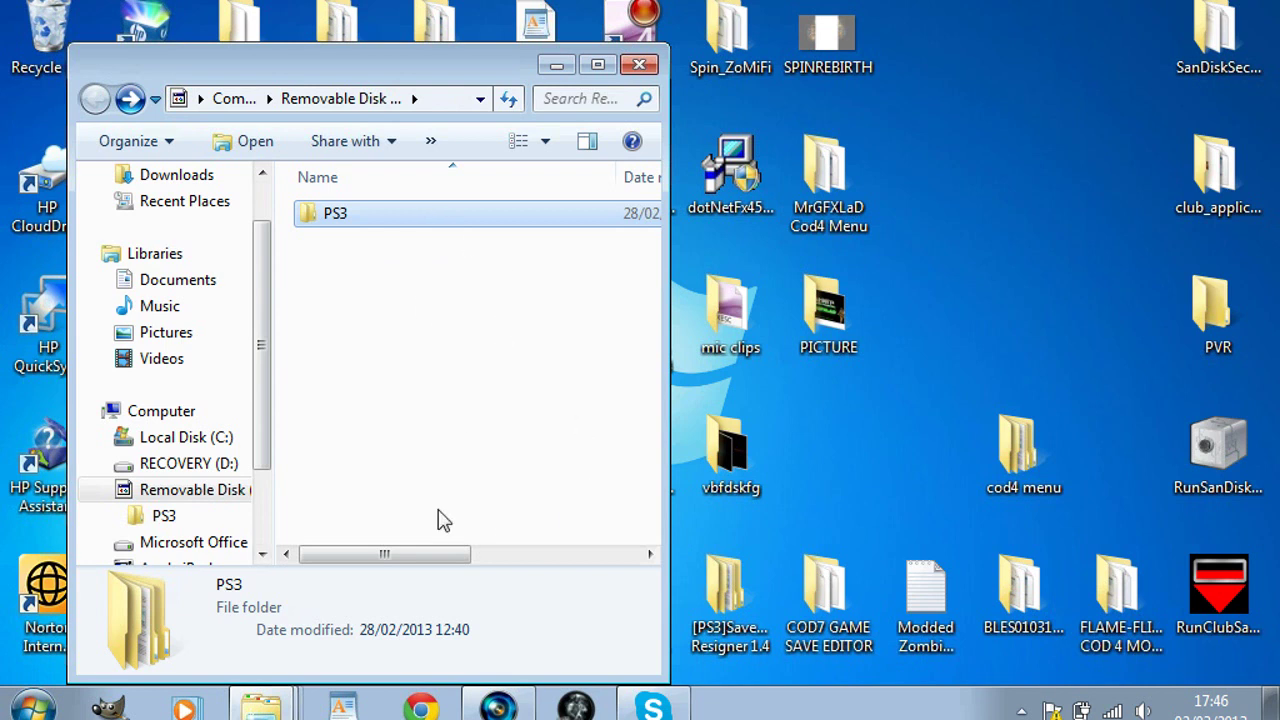
Copy developer, HostConfig, menuconfig and MrGFXLaD from the cod4 menu's MrGFXLaD Cod4 Menu folder to the root of the removable disk.
{"action": "left_click", "coordinate": [262, 706]}
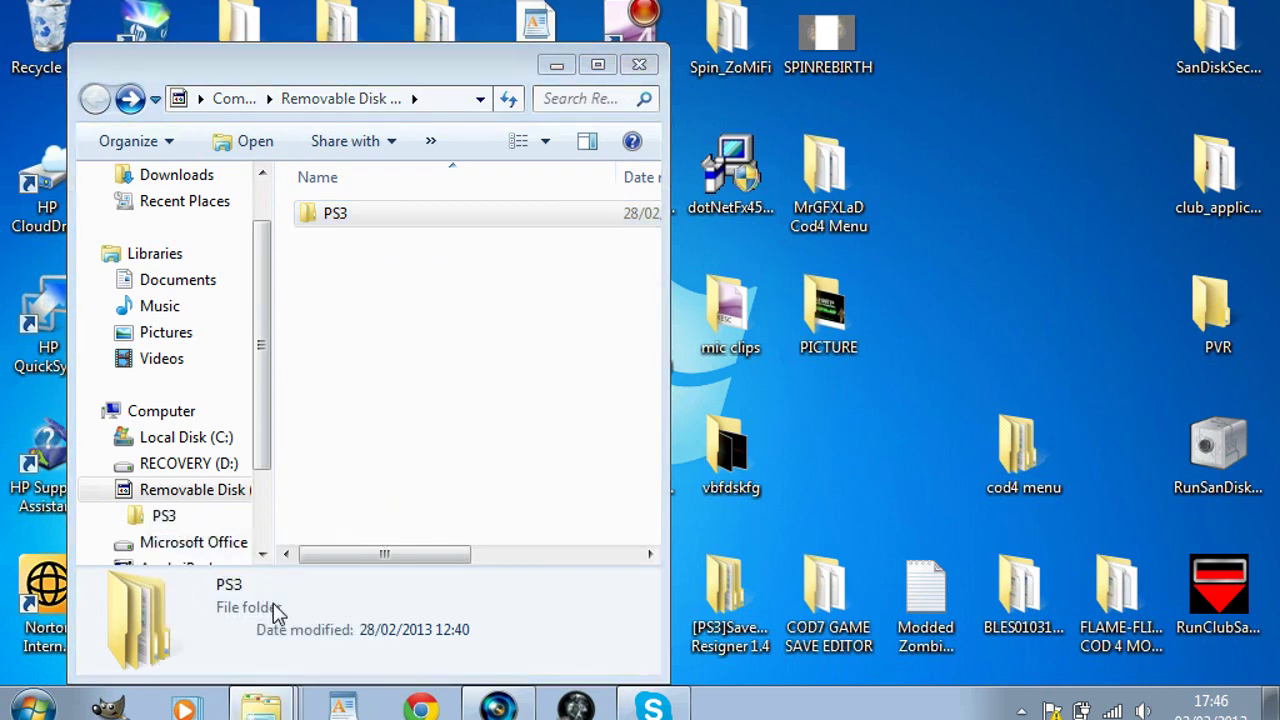
{"action": "left_click_drag", "start_coordinate": [365, 88], "coordinate": [954, 75]}
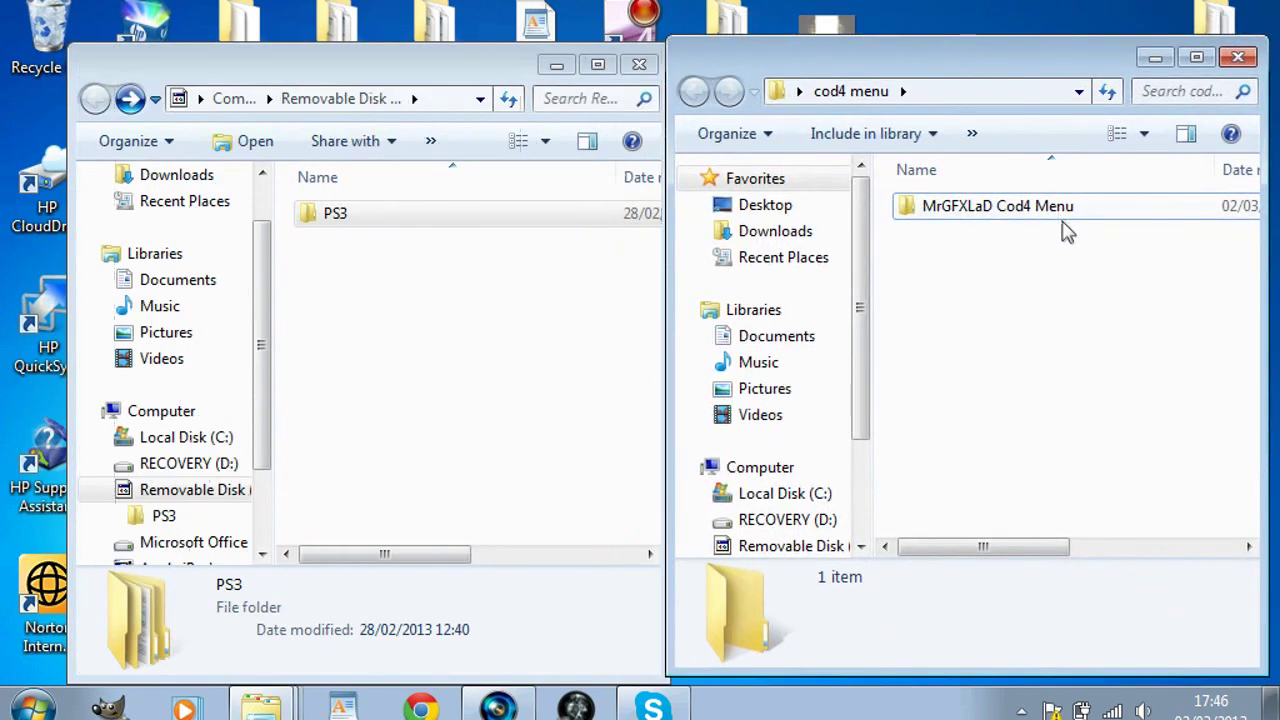
{"action": "left_click", "coordinate": [1037, 218]}
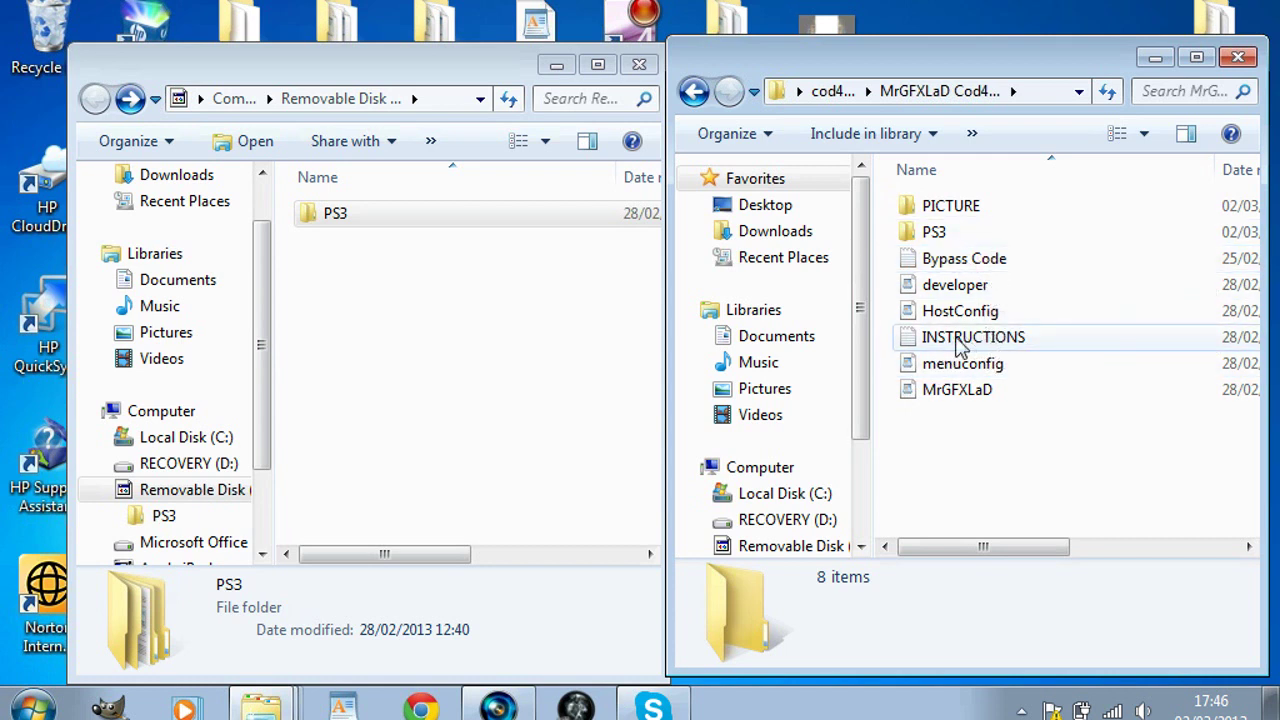
{"action": "left_click", "coordinate": [945, 398]}
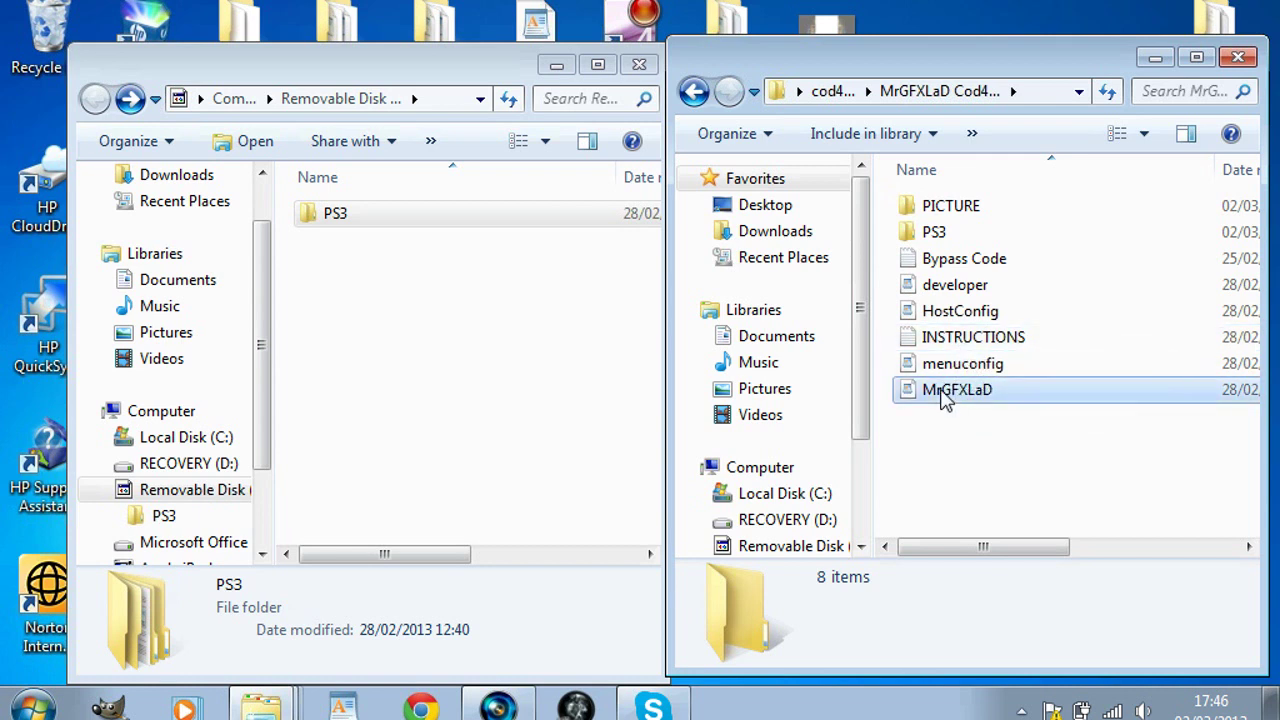
{"action": "left_click", "coordinate": [962, 318], "text": "ctrl"}
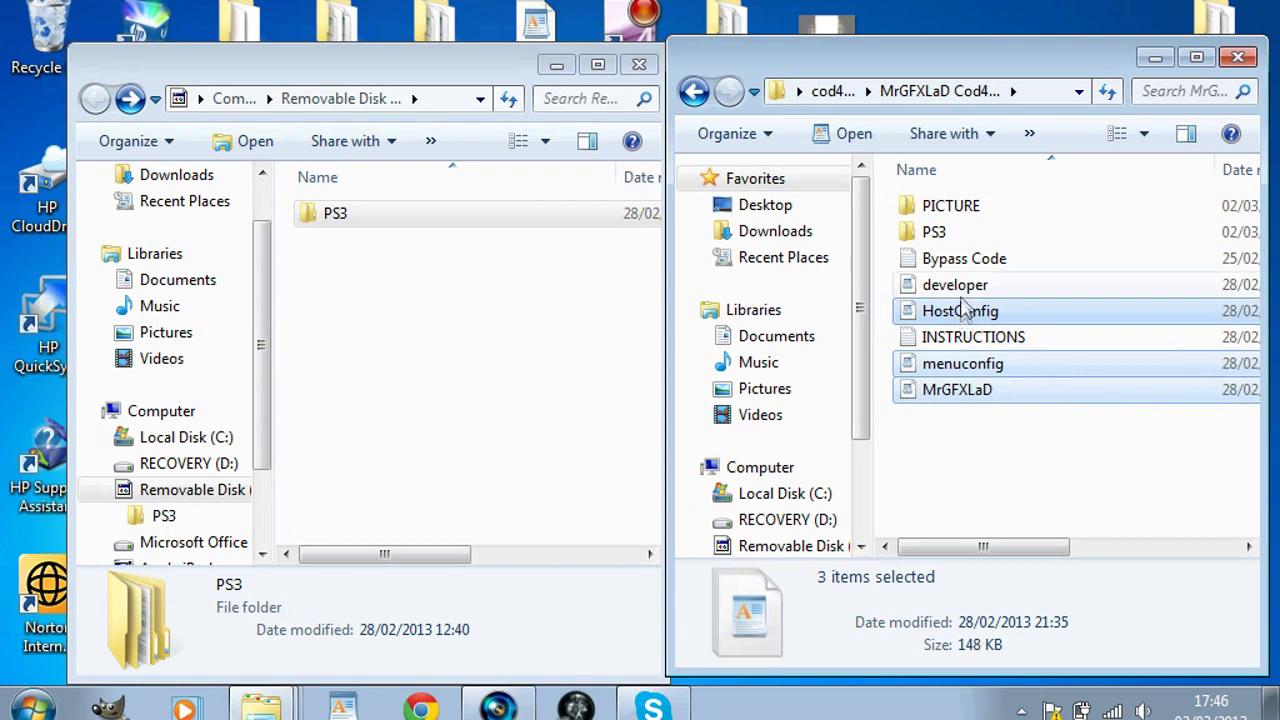
{"action": "left_click_drag", "start_coordinate": [930, 298], "coordinate": [409, 390]}
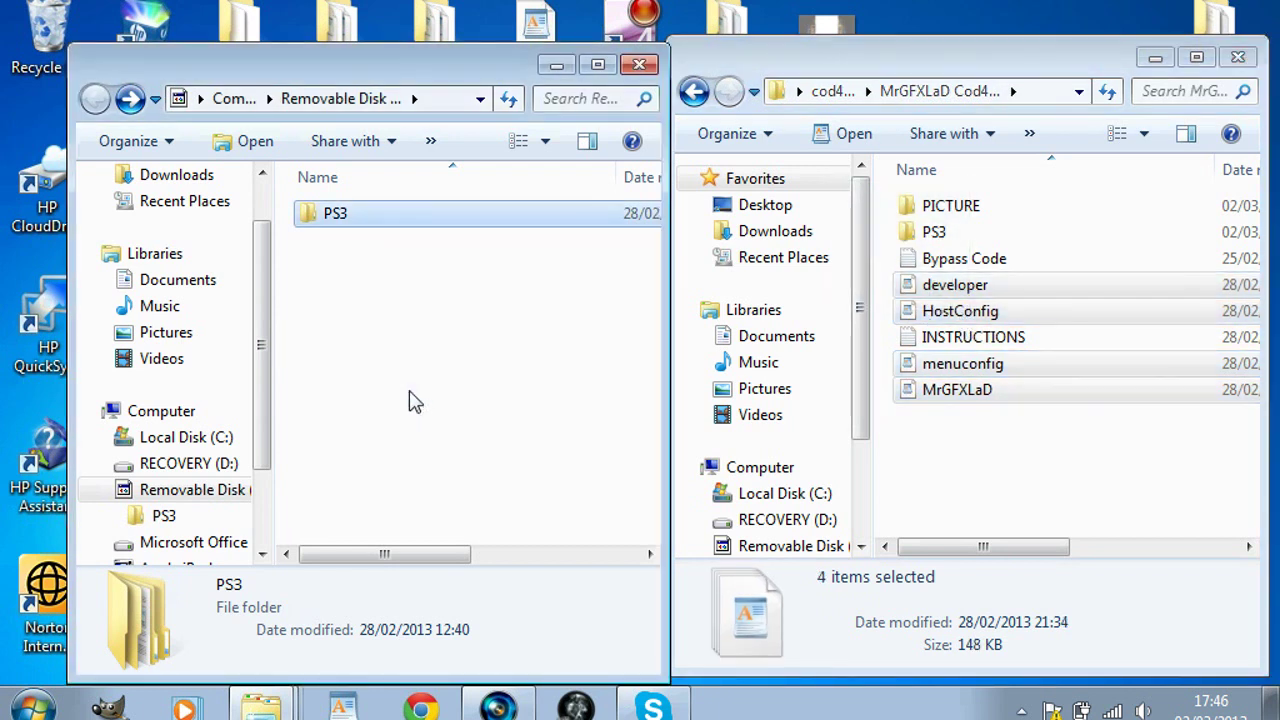
{"action": "left_click", "coordinate": [400, 416]}
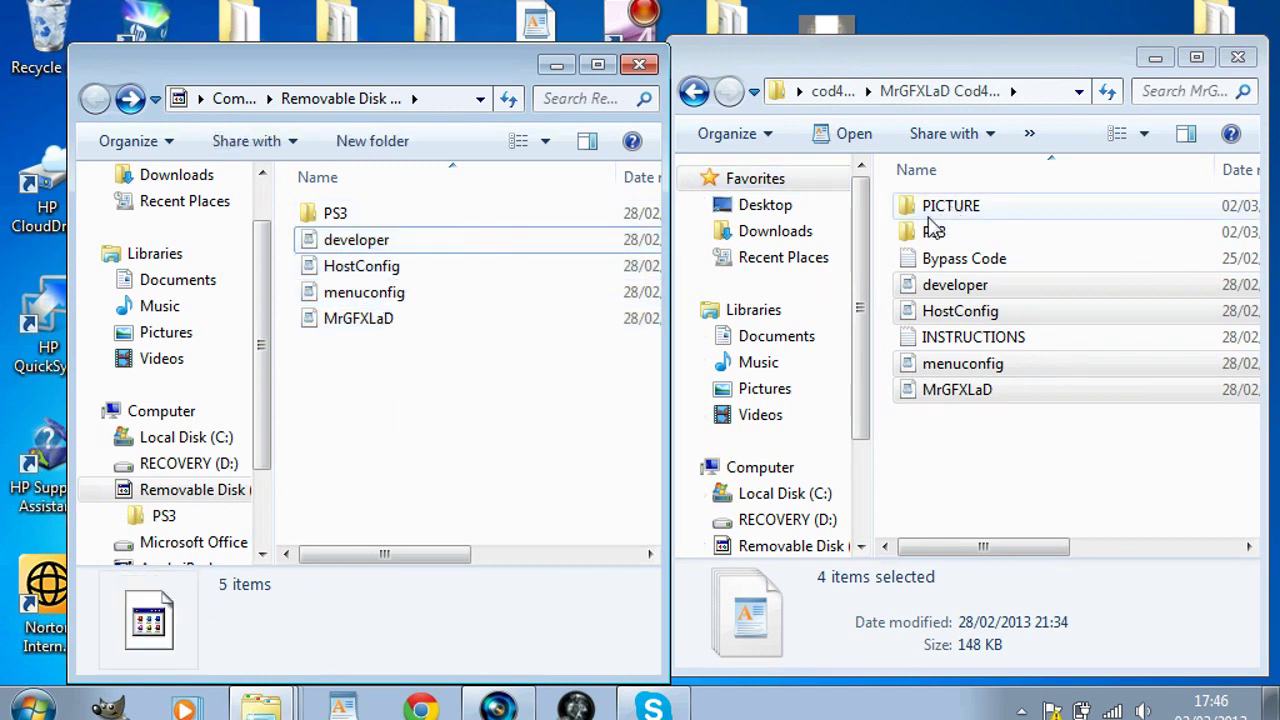
Check the wallpaper inside the mod menu's PICTURE folder and copy that folder to the root of the removable disk.
{"action": "left_click", "coordinate": [950, 494]}
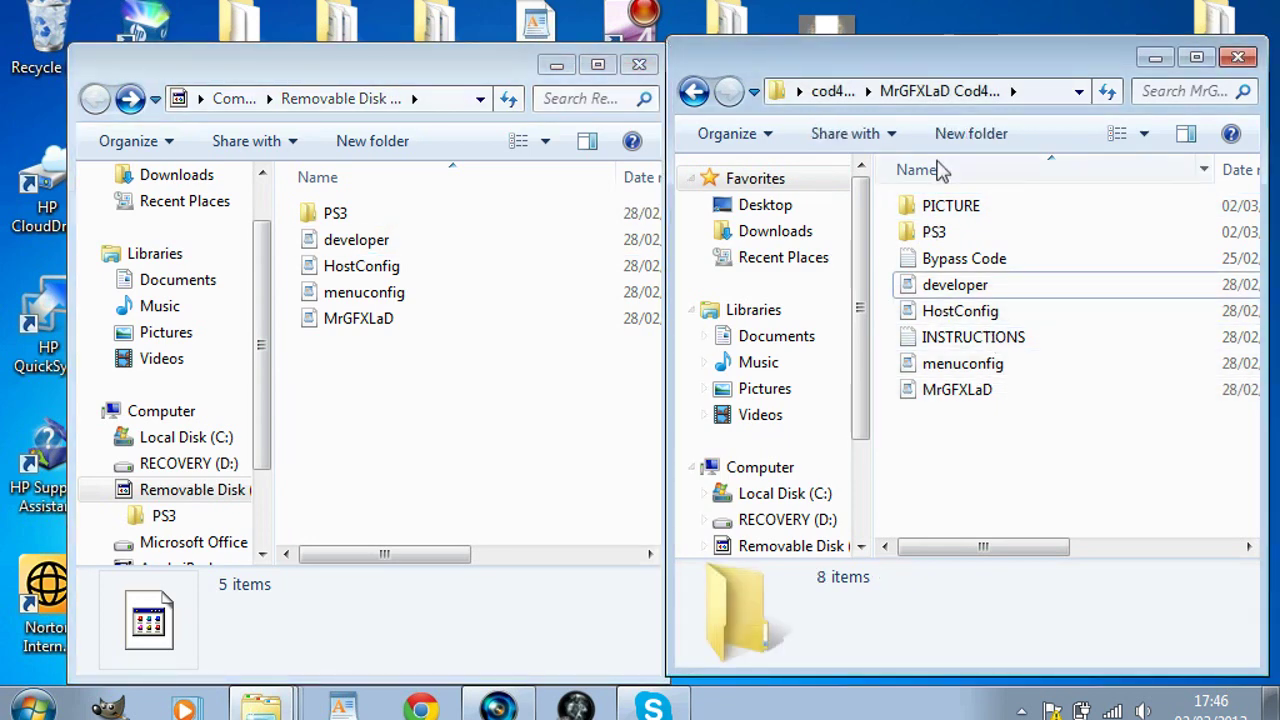
{"action": "double_click", "coordinate": [935, 210]}
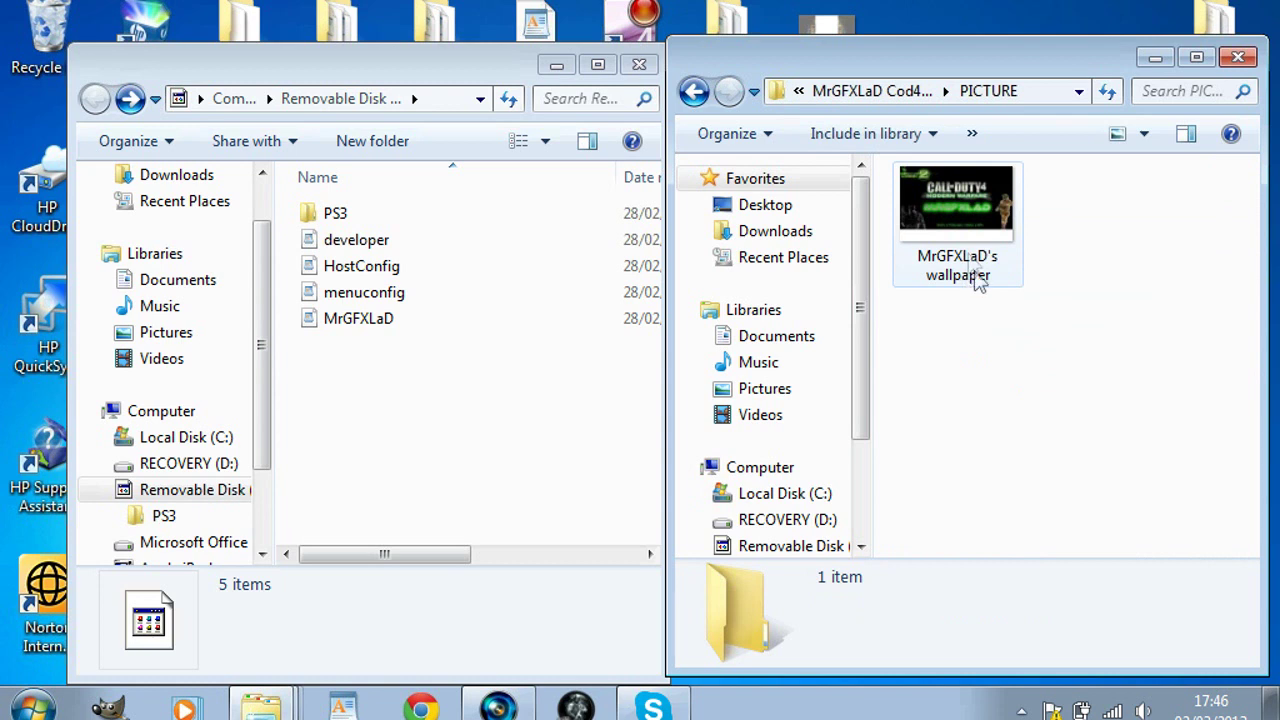
{"action": "left_click", "coordinate": [699, 96]}
{"action": "left_click_drag", "start_coordinate": [940, 215], "coordinate": [347, 398]}
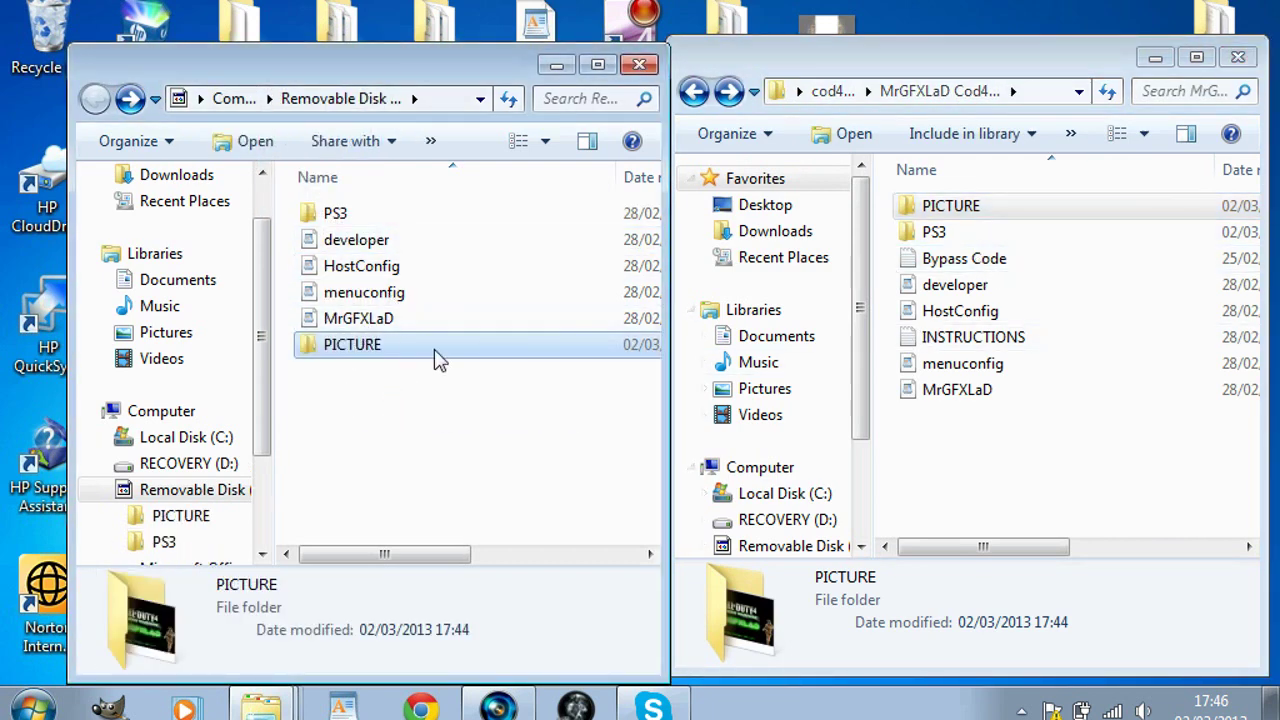
Open the PS3, SAVEDATA, BLES00148-AUTO- folder on the removable disk and preview its ICON0 image.
{"action": "double_click", "coordinate": [368, 214]}
{"action": "double_click", "coordinate": [360, 216]}
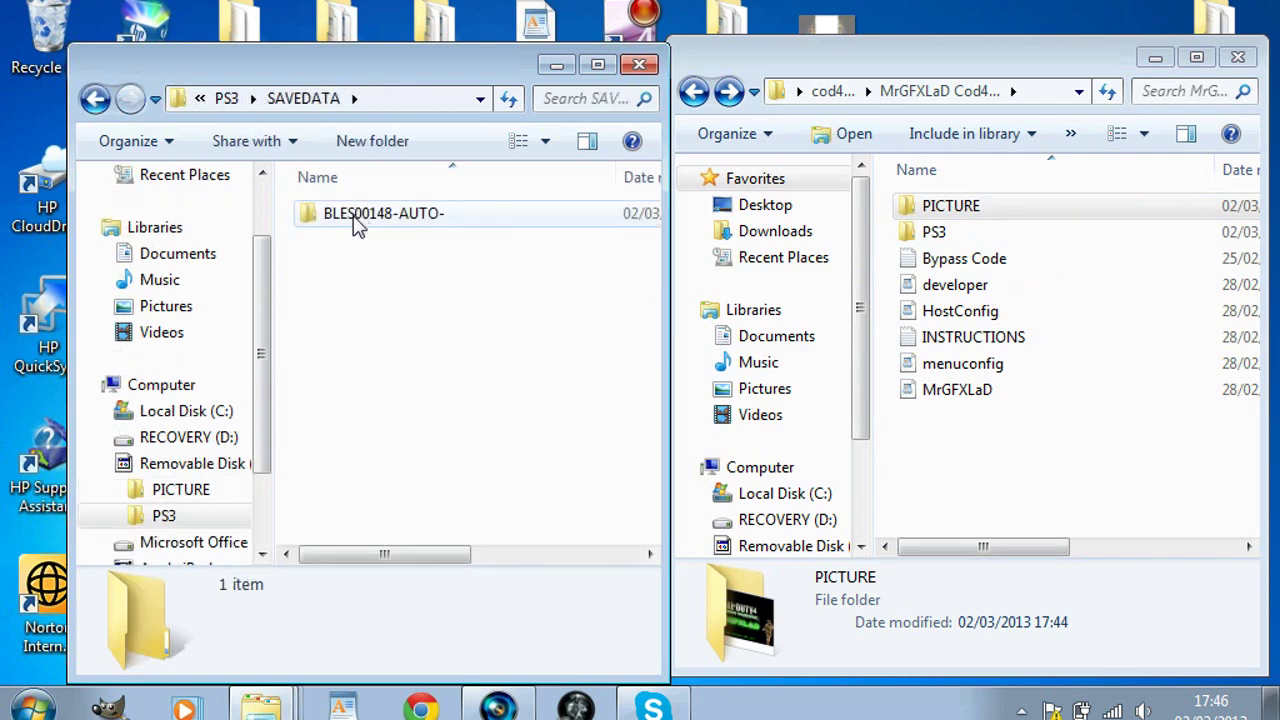
{"action": "double_click", "coordinate": [364, 222]}
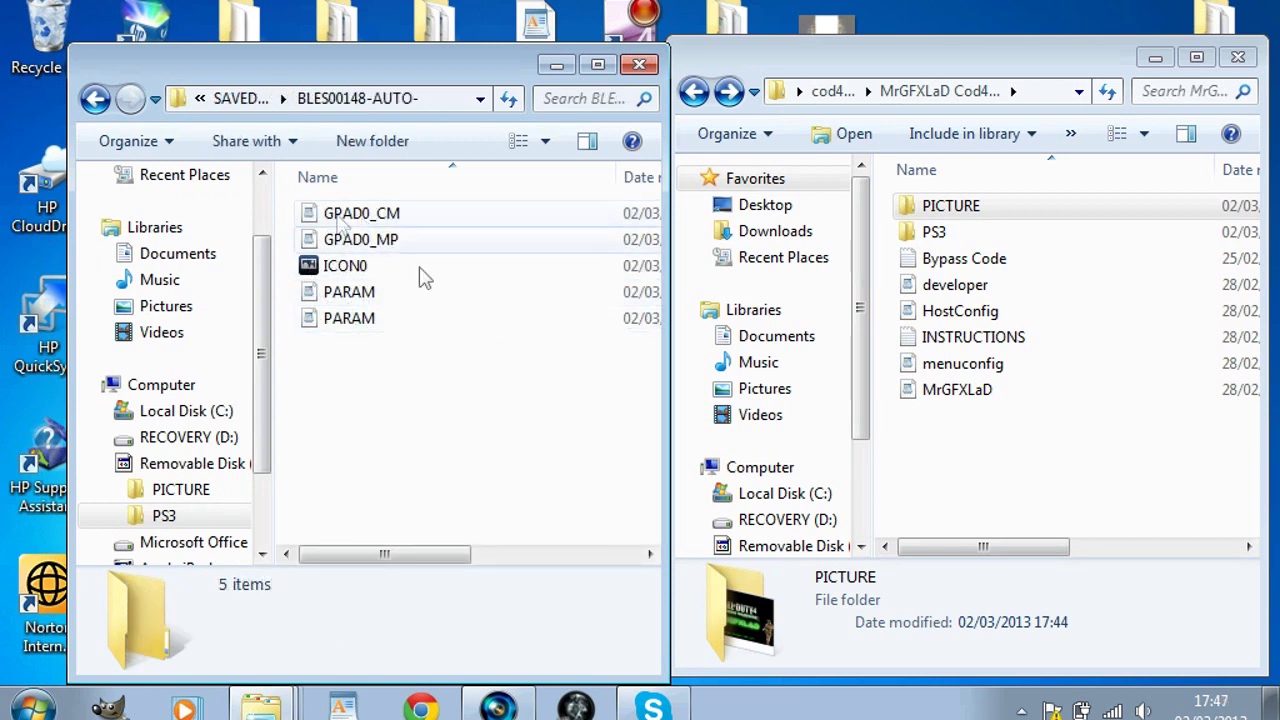
{"action": "double_click", "coordinate": [417, 279]}
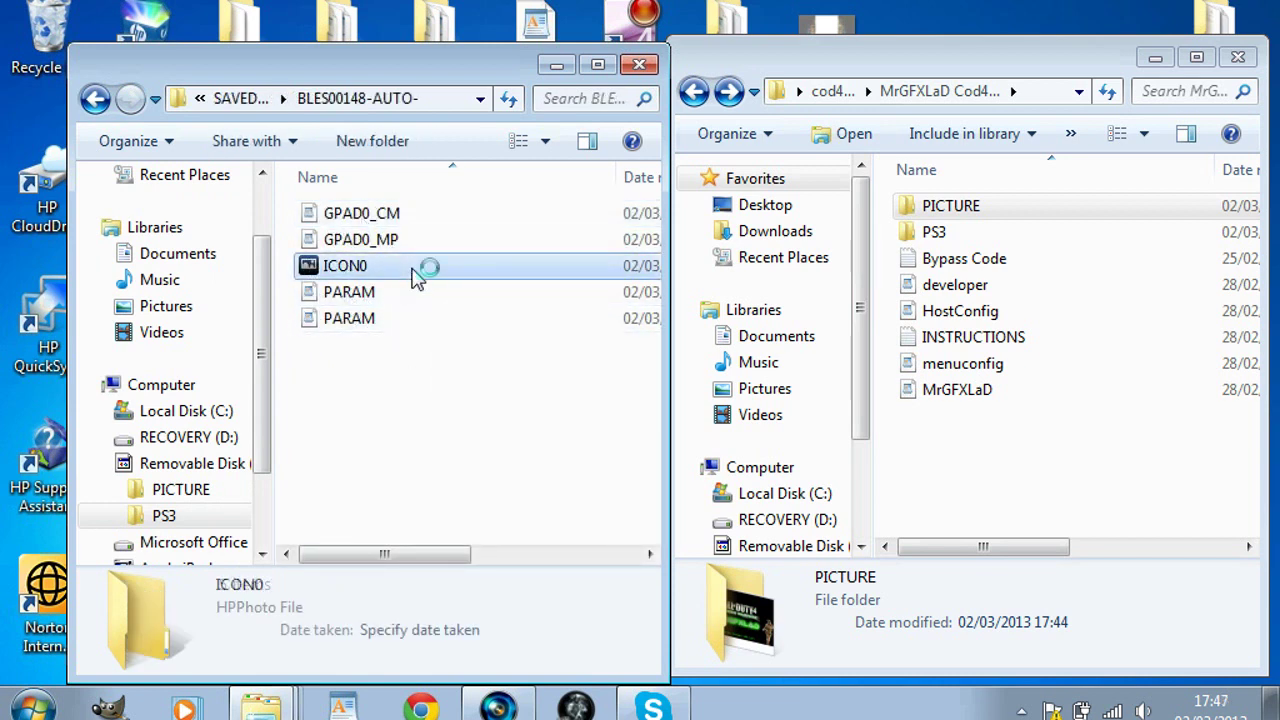
{"action": "left_click", "coordinate": [343, 268]}
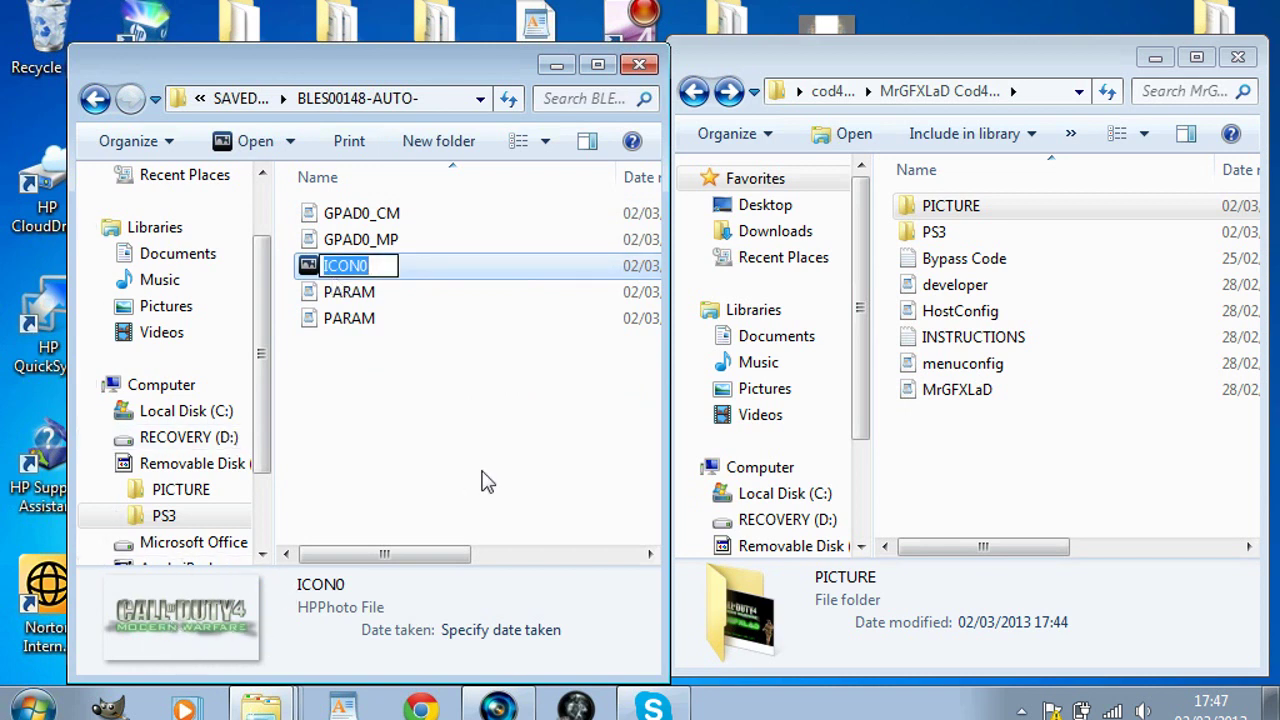
Copy GPAD0_CM, GPAD0_MP and ICON0 from the mod menu's BLES00148-AUTO- folder into the removable disk's matching folder, replacing all conflicting files.
{"action": "left_click", "coordinate": [948, 232]}
{"action": "double_click", "coordinate": [950, 232]}
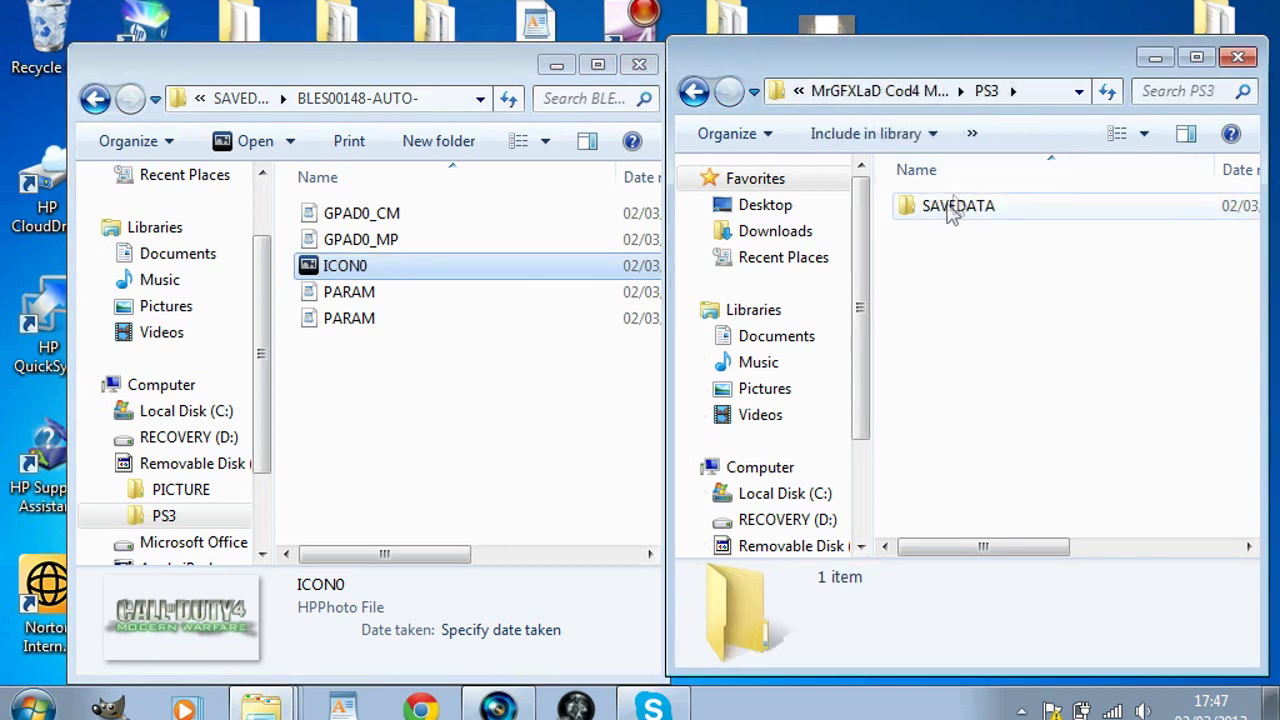
{"action": "left_click", "coordinate": [950, 206]}
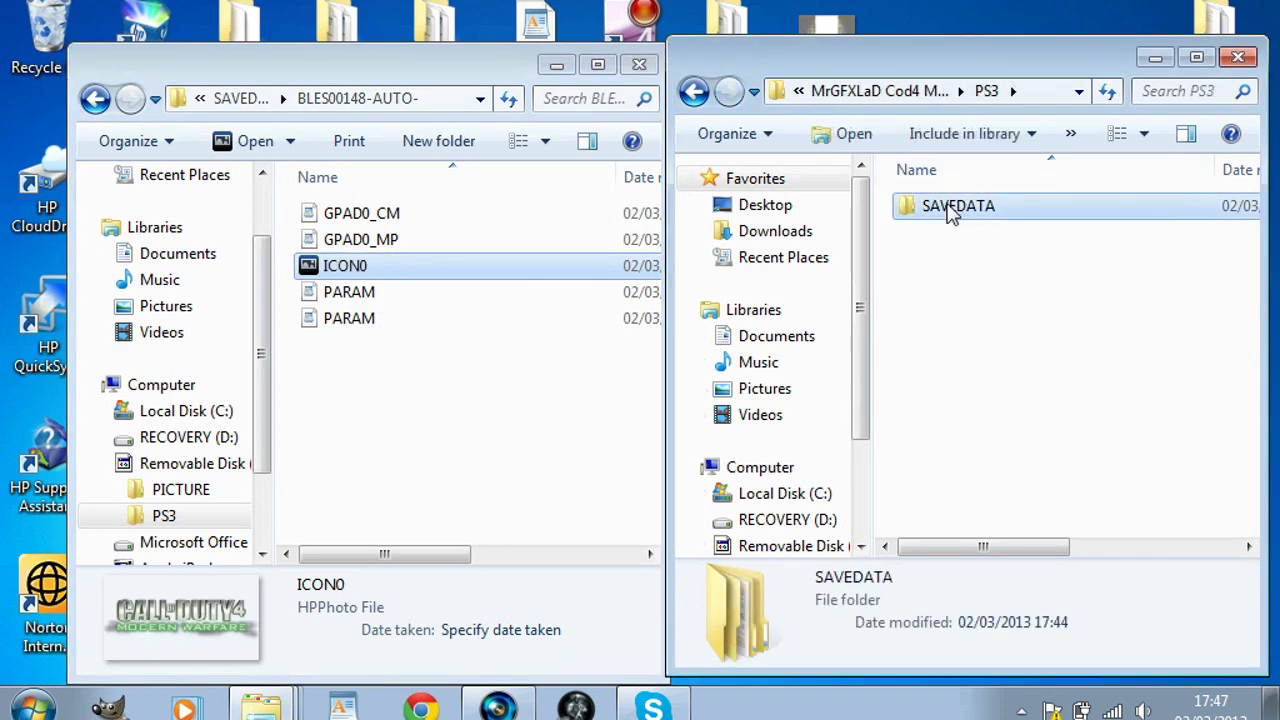
{"action": "double_click", "coordinate": [952, 212]}
{"action": "double_click", "coordinate": [945, 212]}
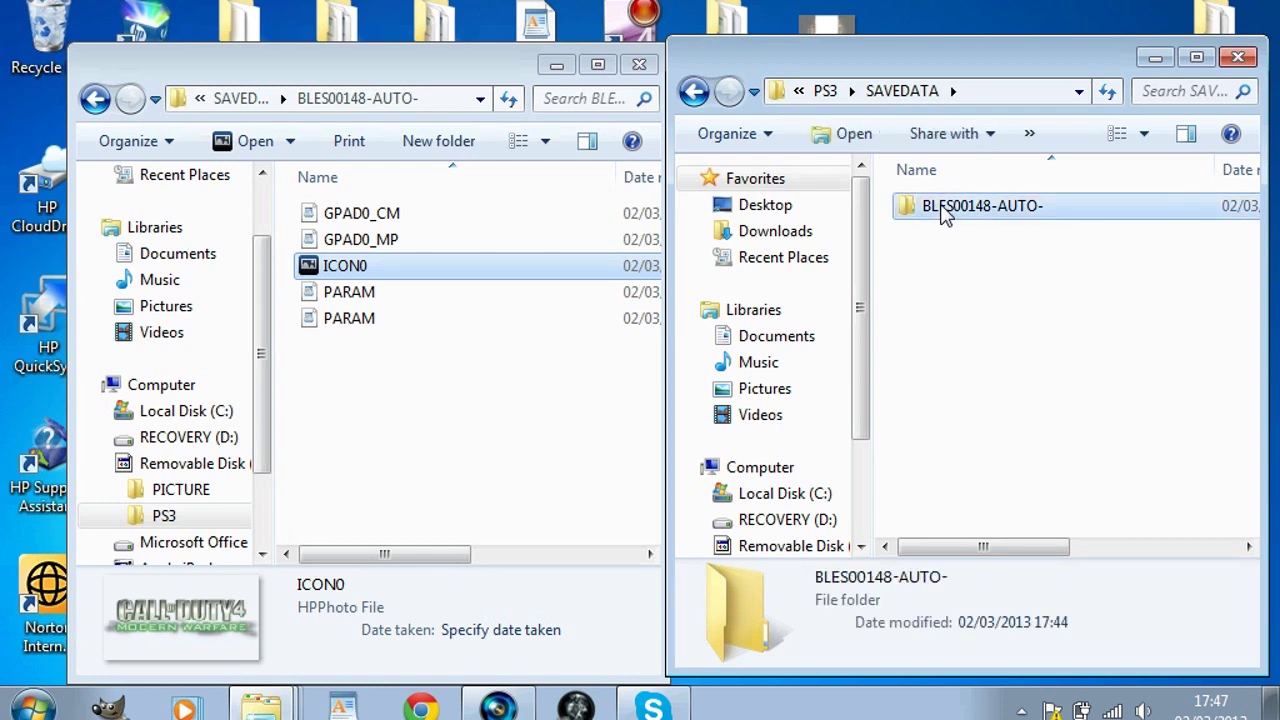
{"action": "left_click_drag", "start_coordinate": [943, 300], "coordinate": [945, 128]}
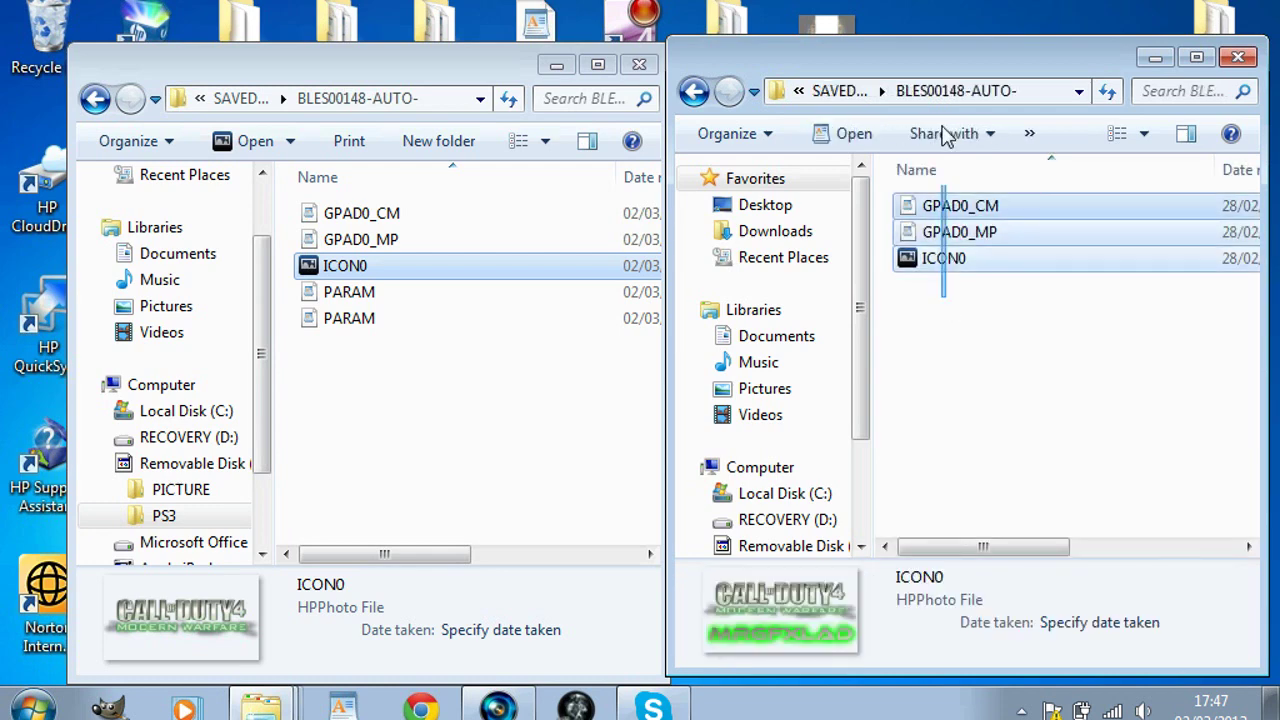
{"action": "left_click_drag", "start_coordinate": [950, 250], "coordinate": [426, 390]}
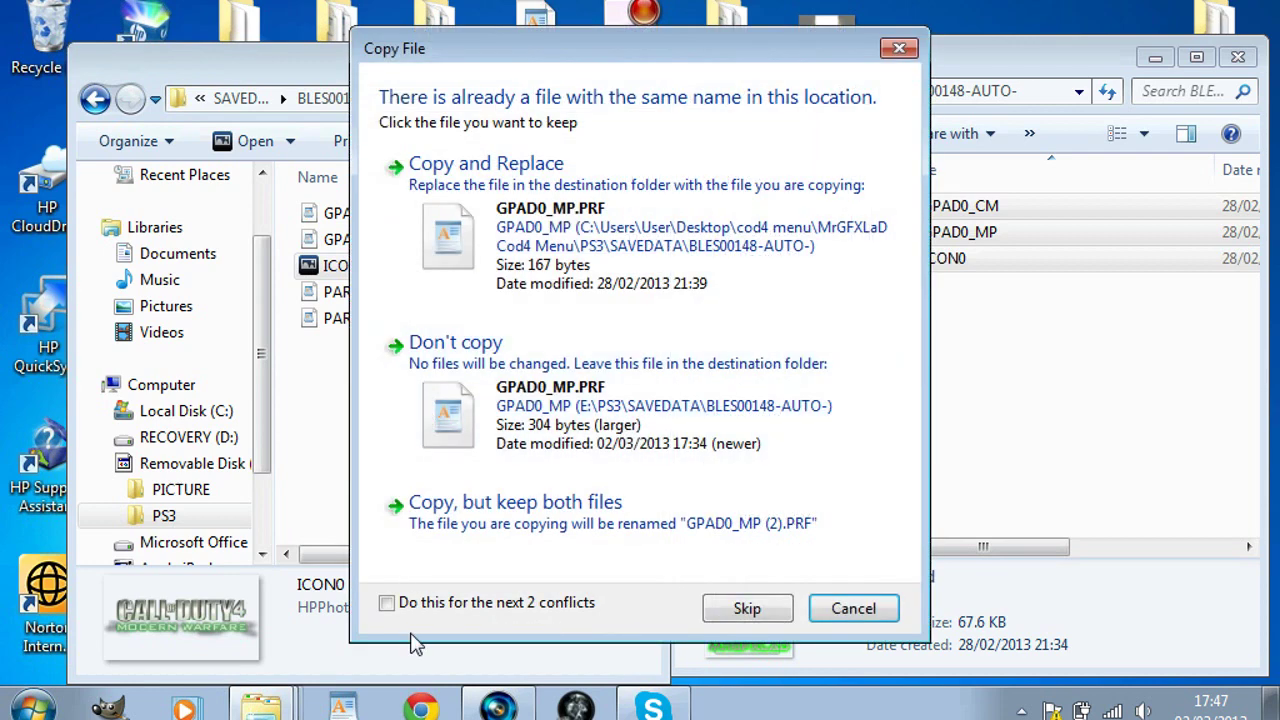
{"action": "left_click", "coordinate": [387, 604]}
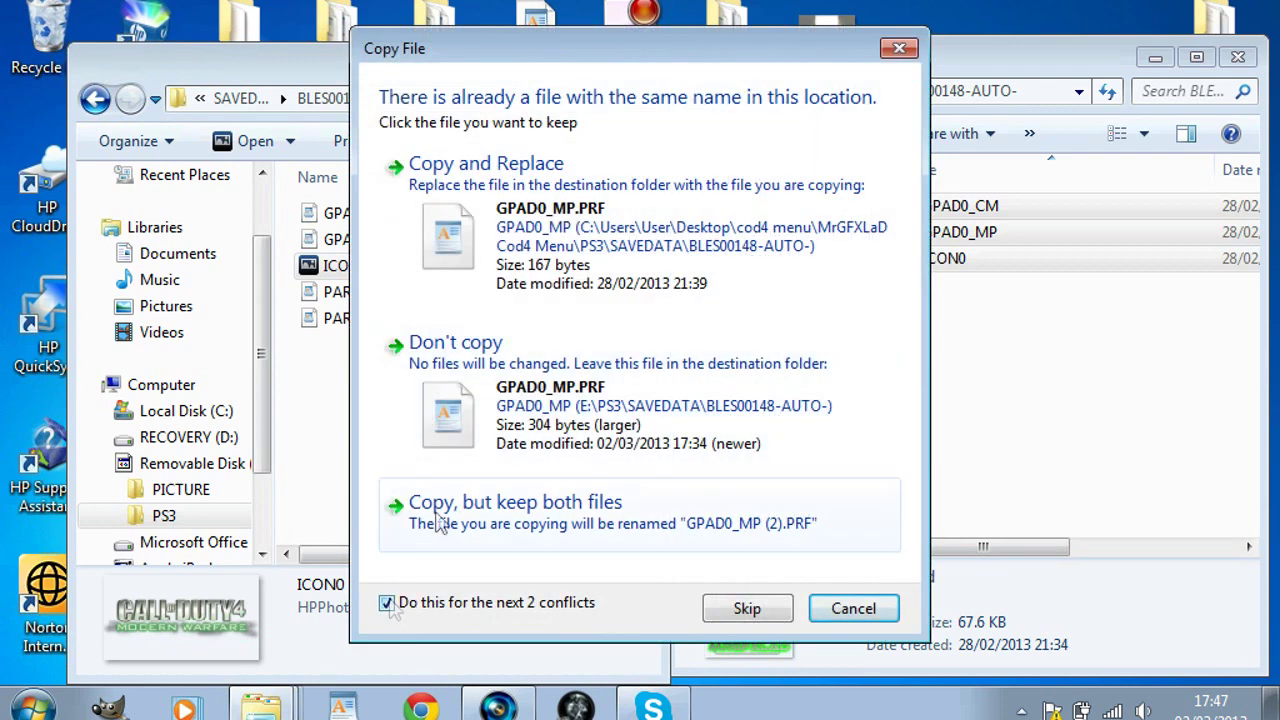
{"action": "left_click", "coordinate": [561, 268]}
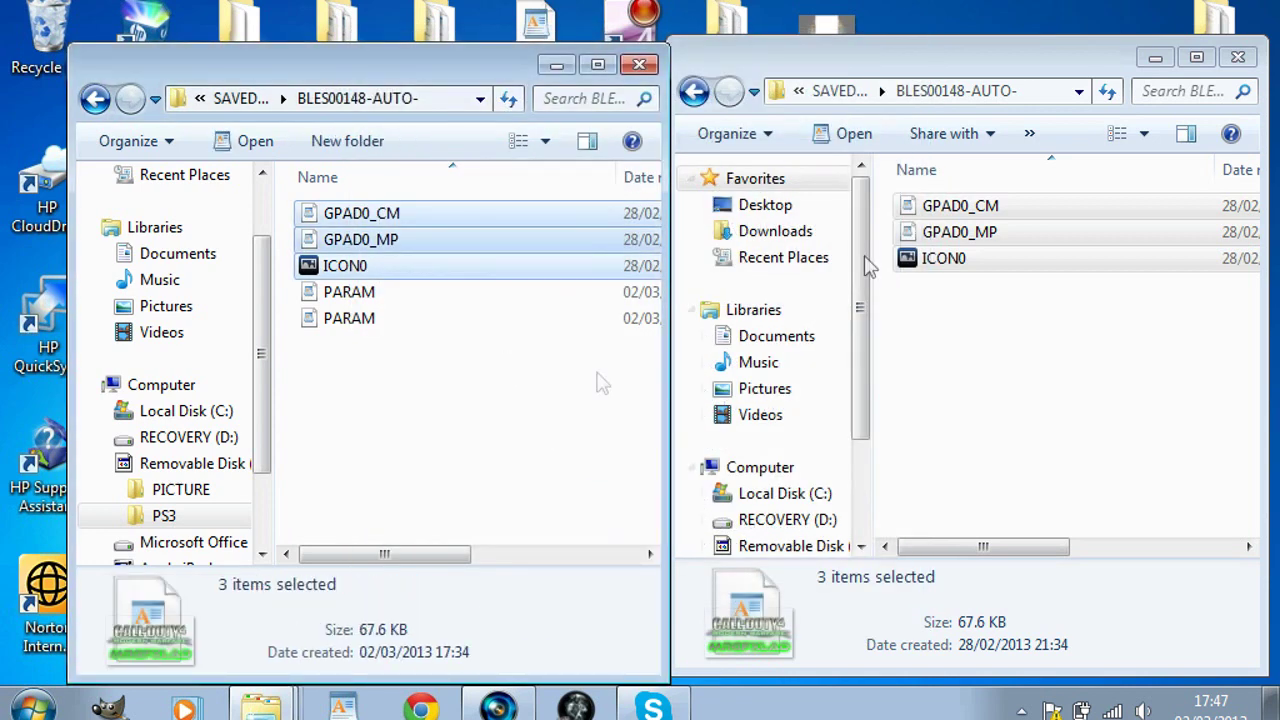
Preview the replaced ICON0 on the removable disk and close both folder windows.
{"action": "left_click", "coordinate": [385, 383]}
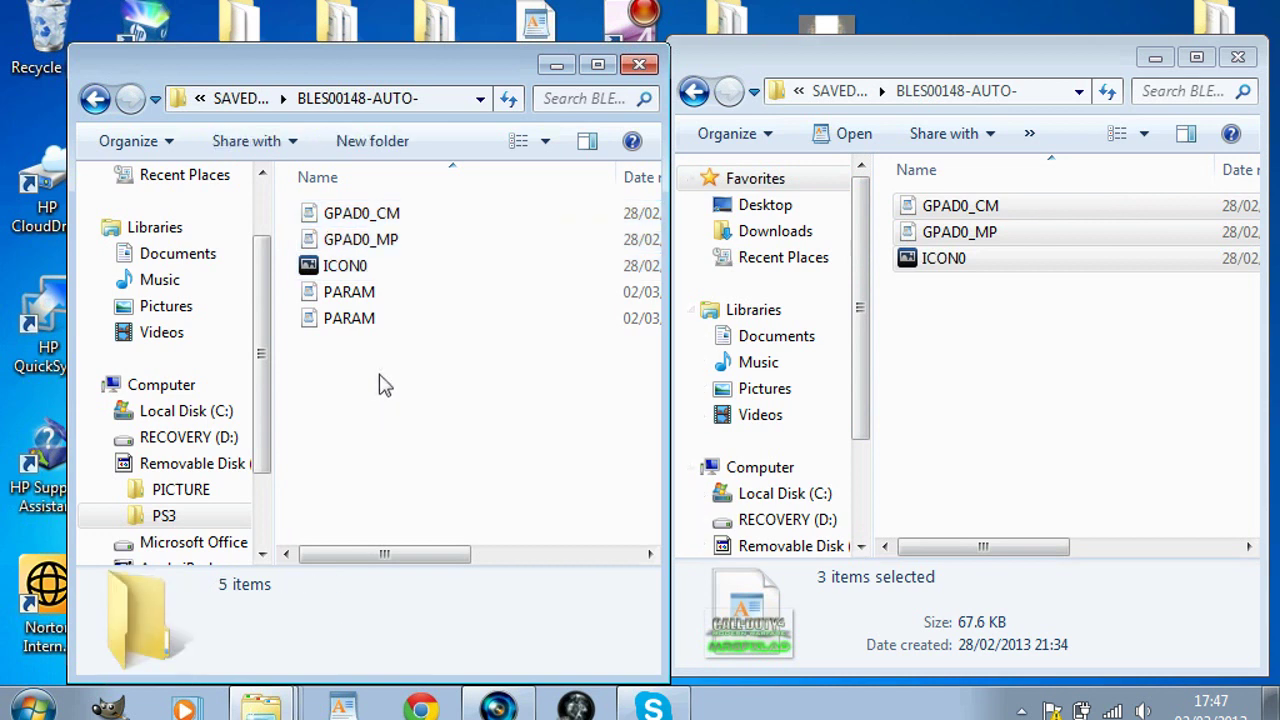
{"action": "left_click", "coordinate": [371, 282]}
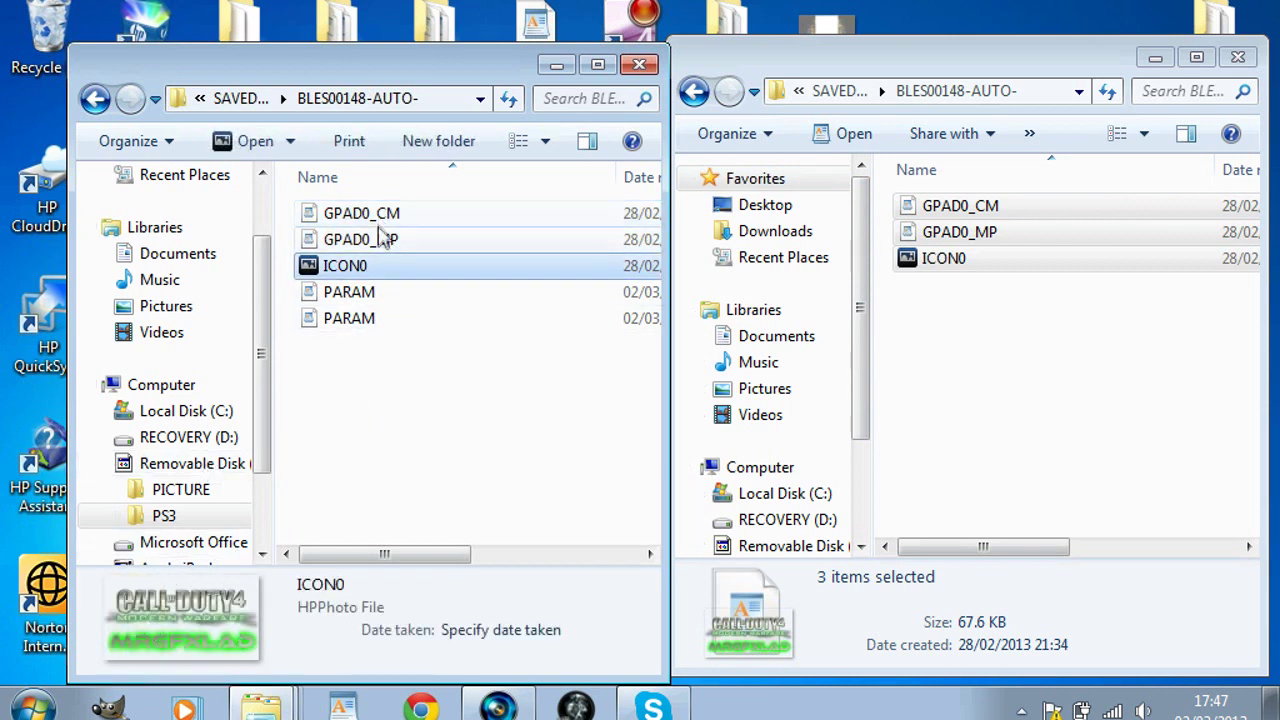
{"action": "left_click", "coordinate": [640, 66]}
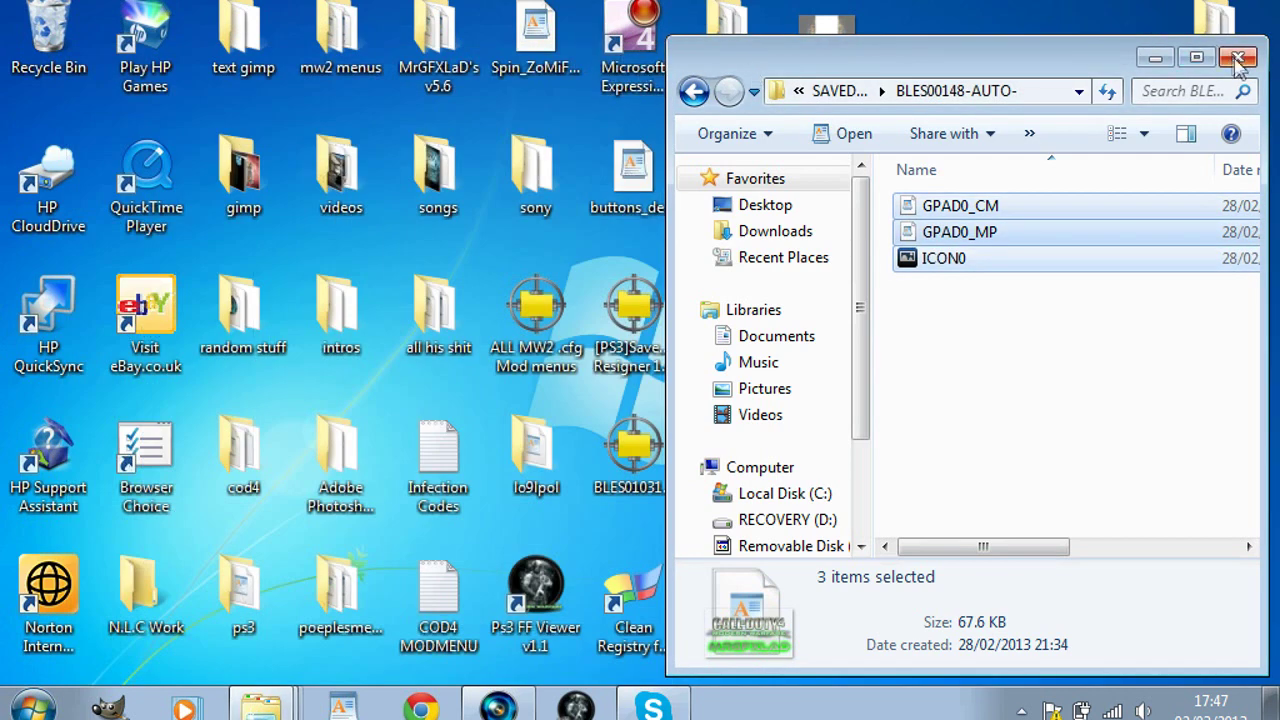
{"action": "left_click", "coordinate": [1238, 59]}
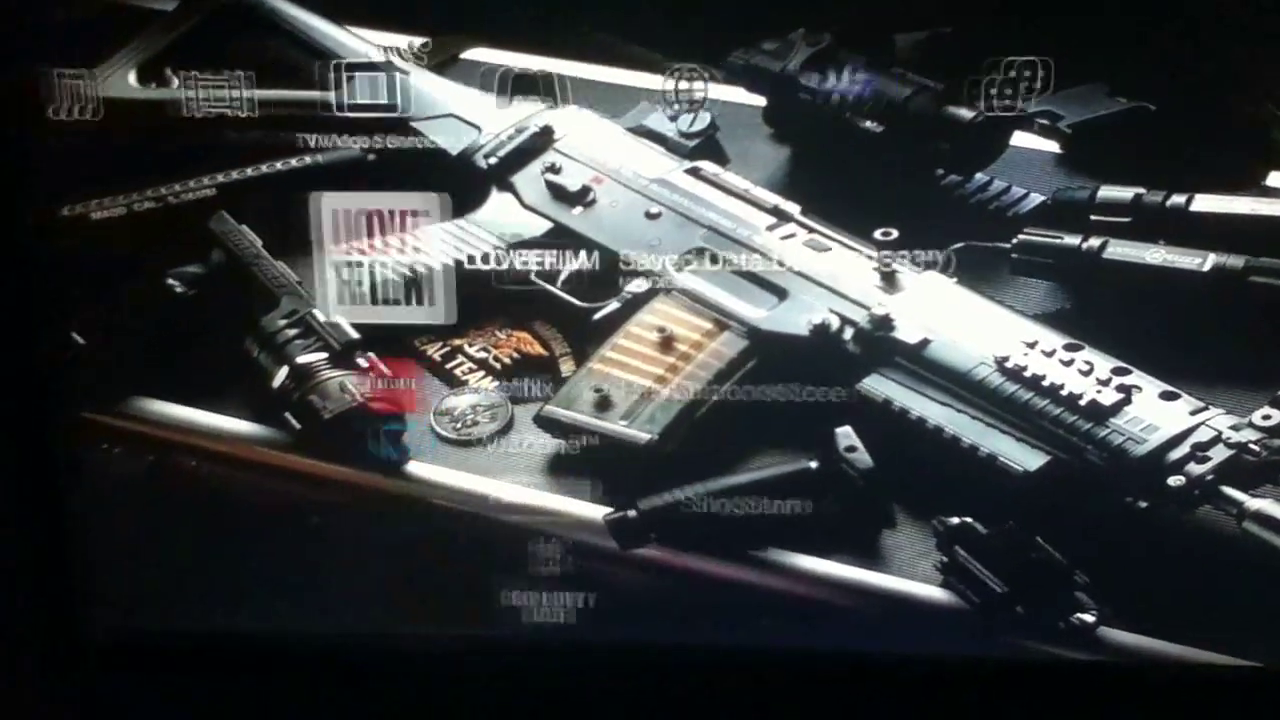
Switch to the PS3 home menu and browse its categories, checking the USB device entry under Photo.
{"action": "key", "text": "Right"}
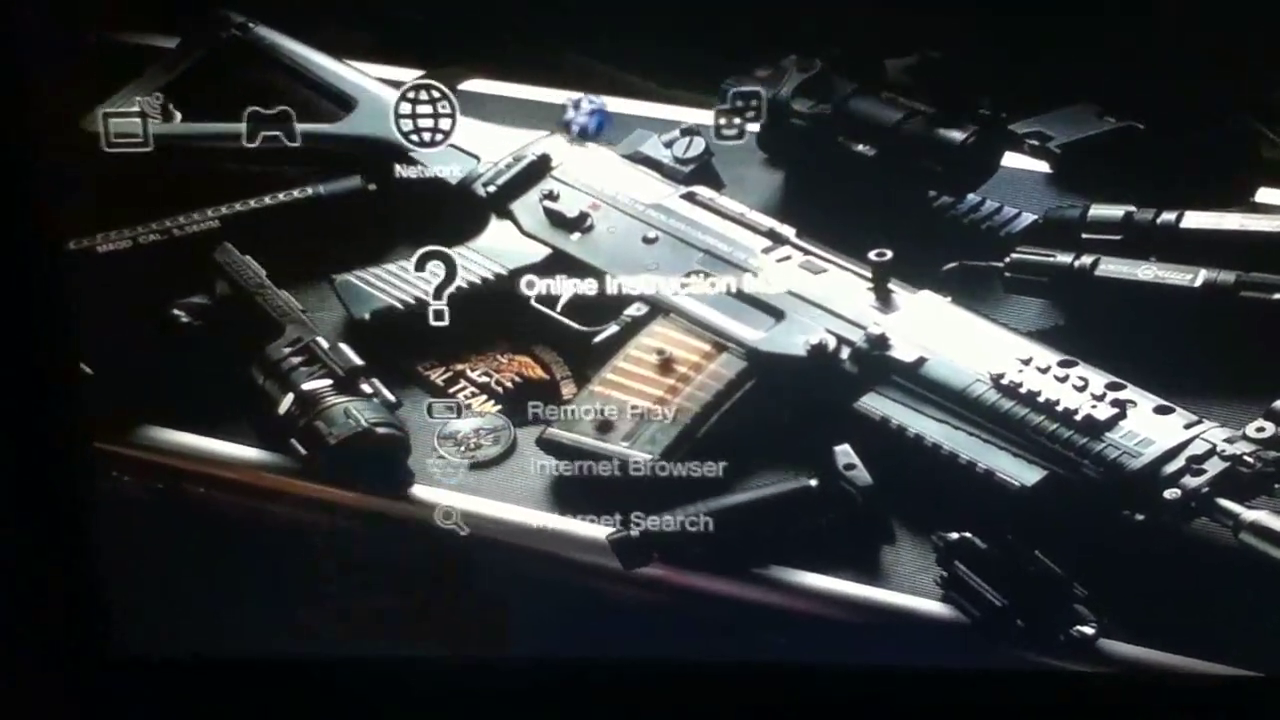
{"action": "key", "text": "Left"}
{"action": "key", "text": "Left"}
{"action": "key", "text": "Left"}
{"action": "key", "text": "Left"}
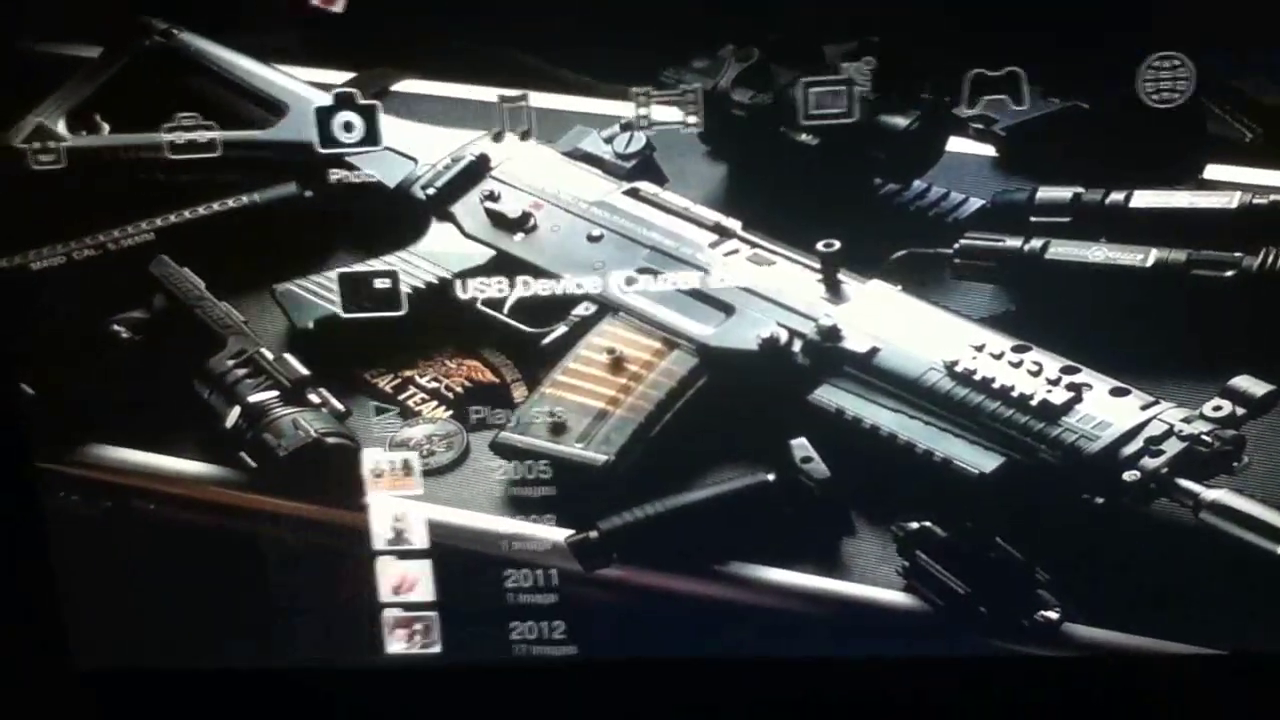
{"action": "key", "text": "Right"}
{"action": "key", "text": "Right"}
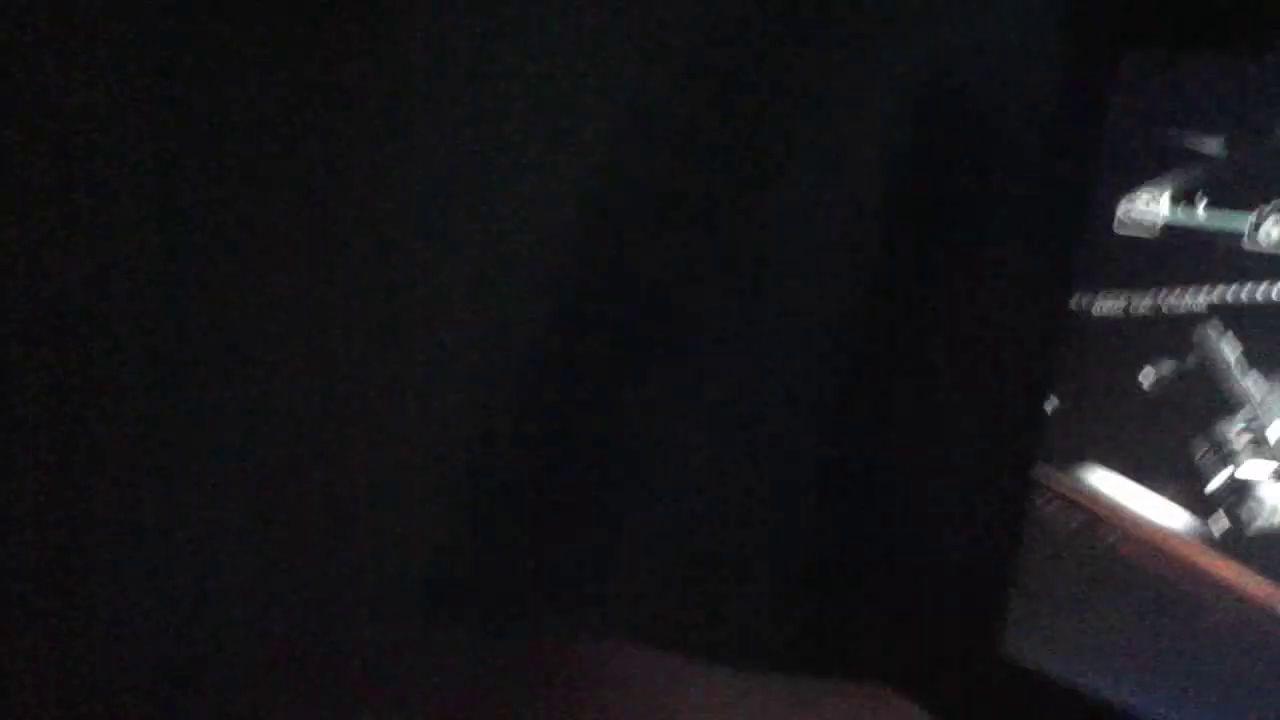